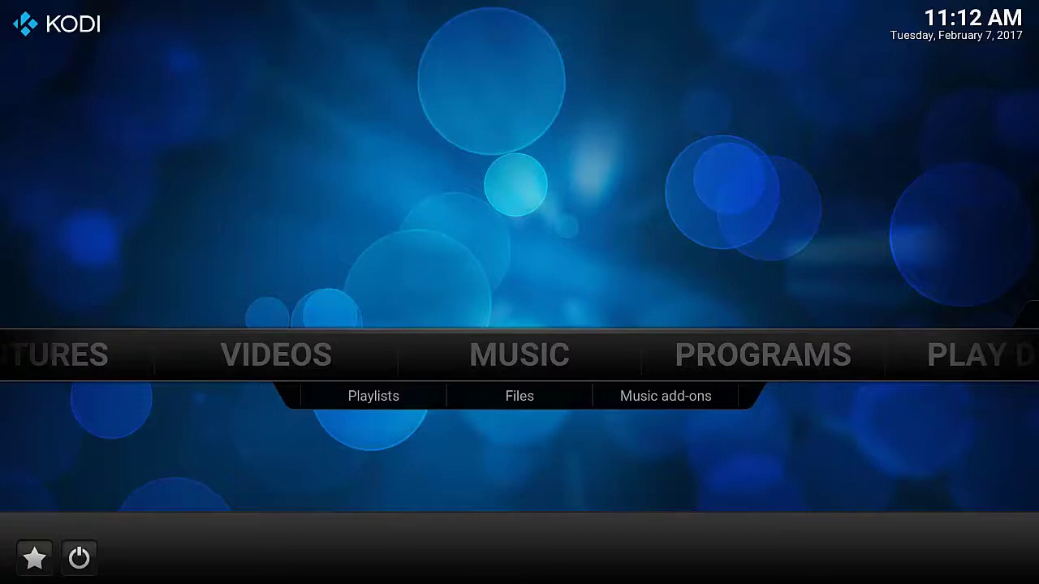
Step: Go to System > File manager and start adding a new source
key("Right")
key("Right")
key("Right")
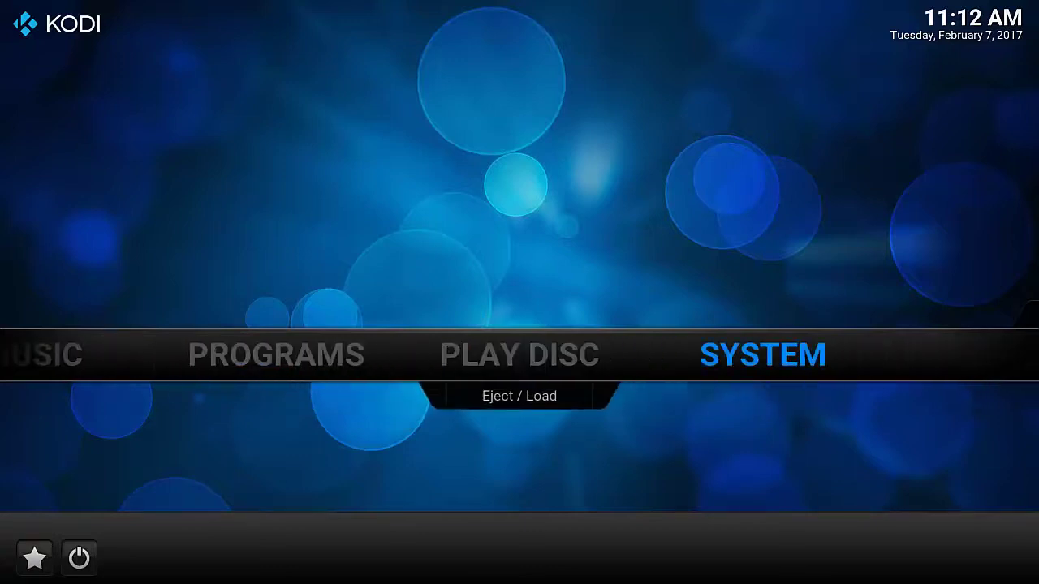
key("Down")
key("Right")
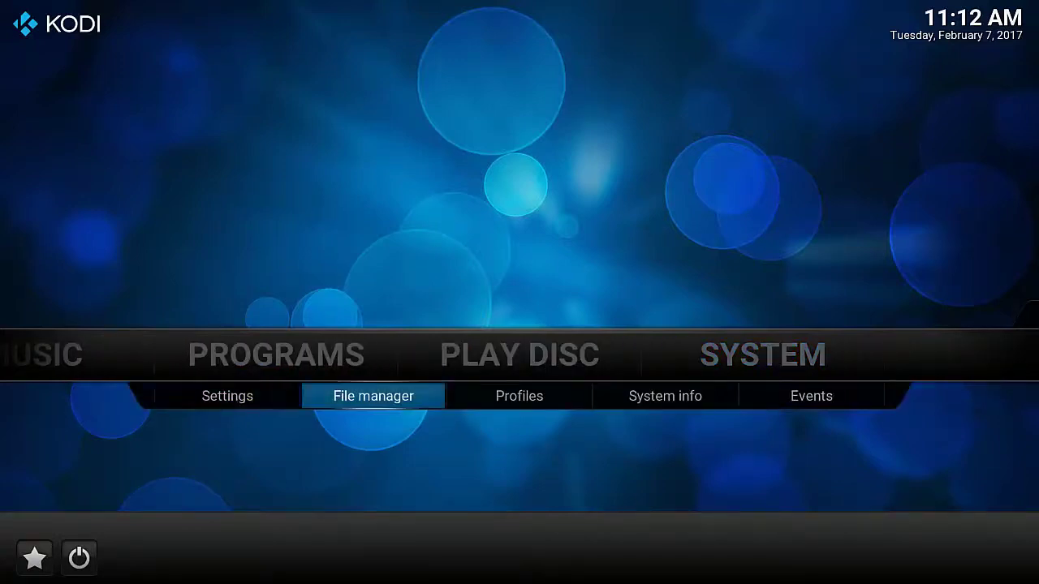
key("Return")
key("Down")
key("Down")
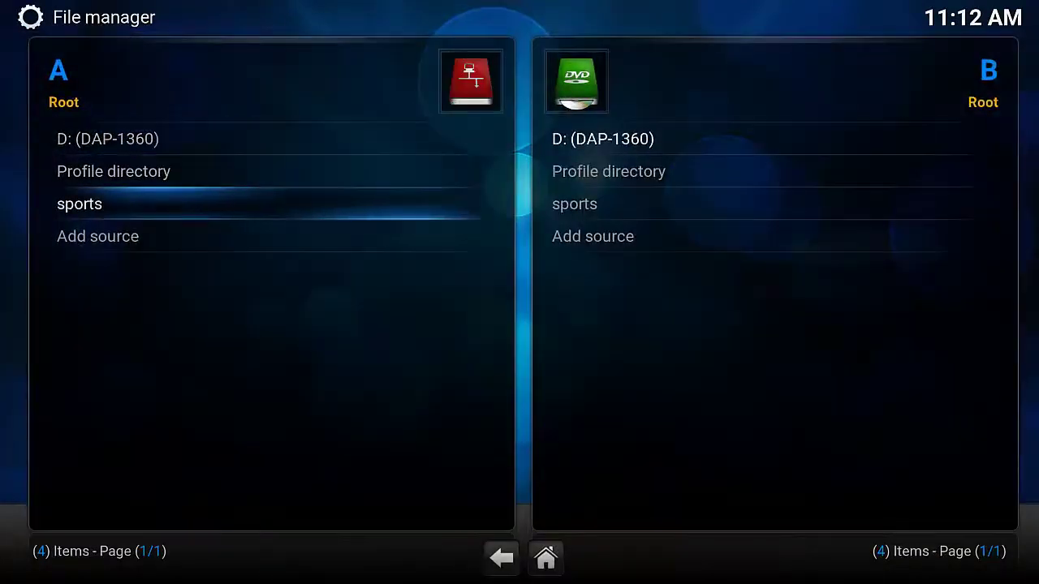
key("Down")
key("Return")
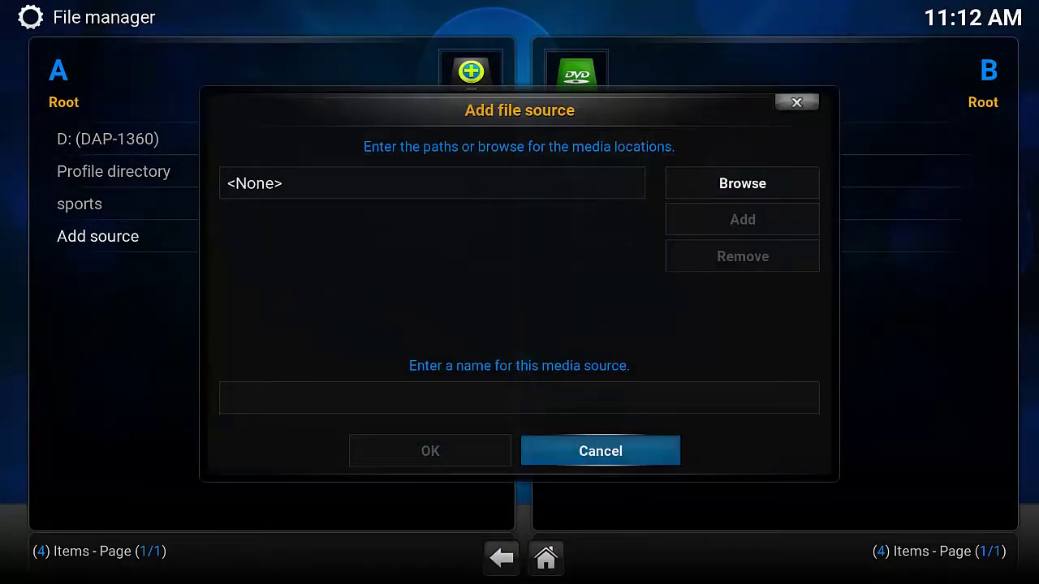
key("Up")
key("Up")
key("Up")
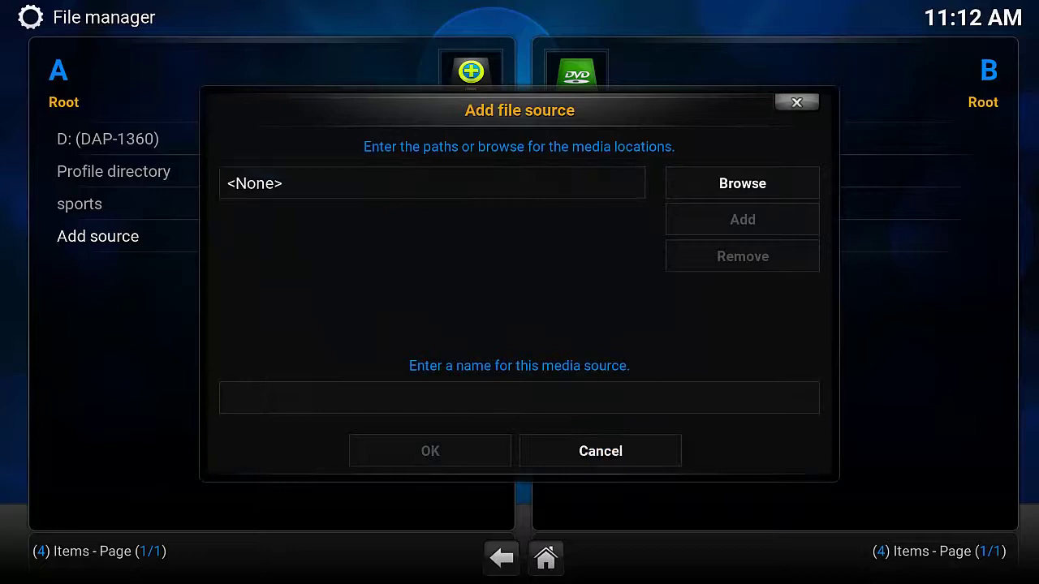
key("Return")
type("http://matsbuilds.uk/goliath")
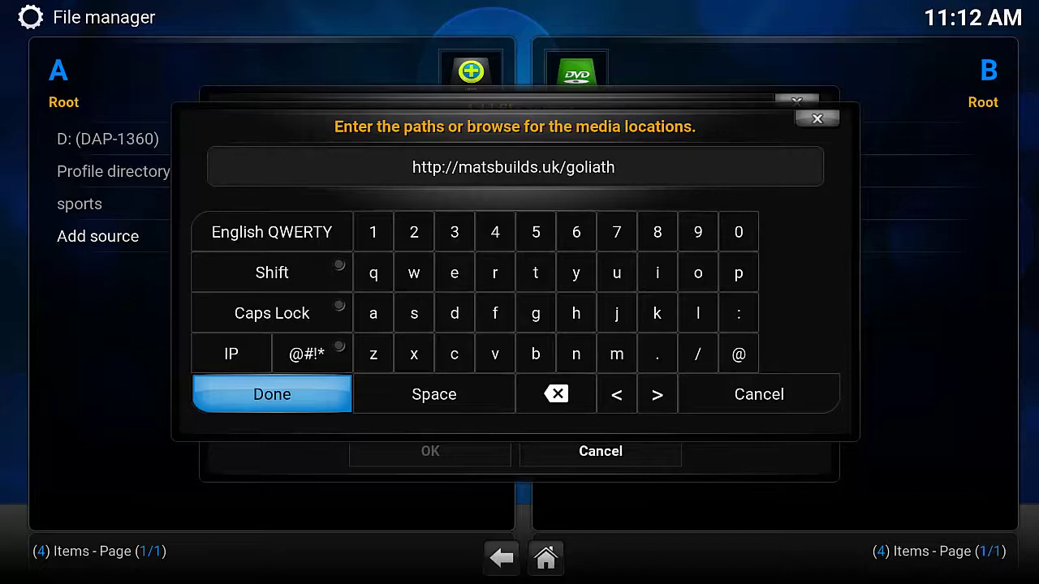
key("Return")
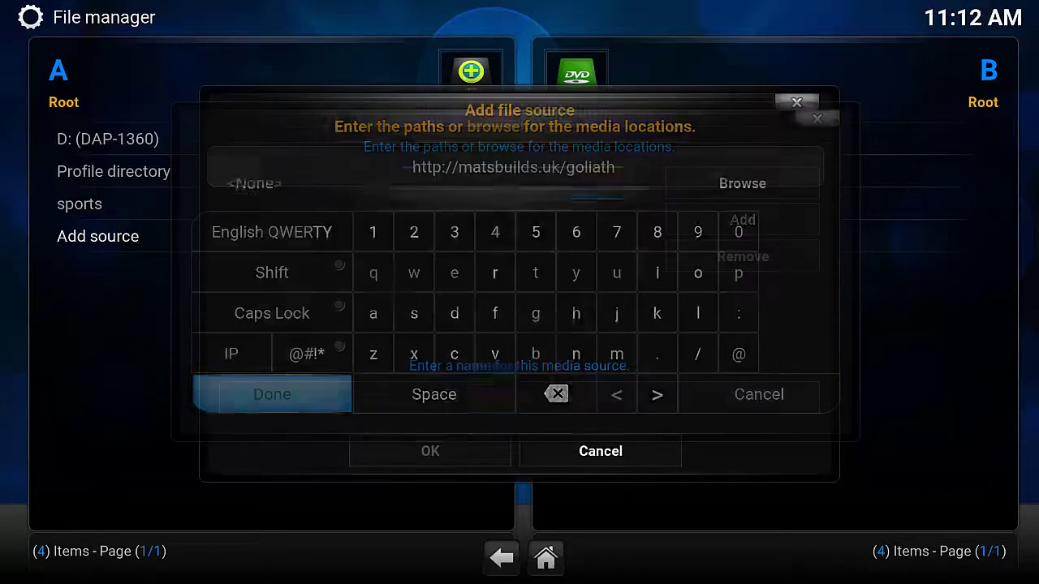
key("Down")
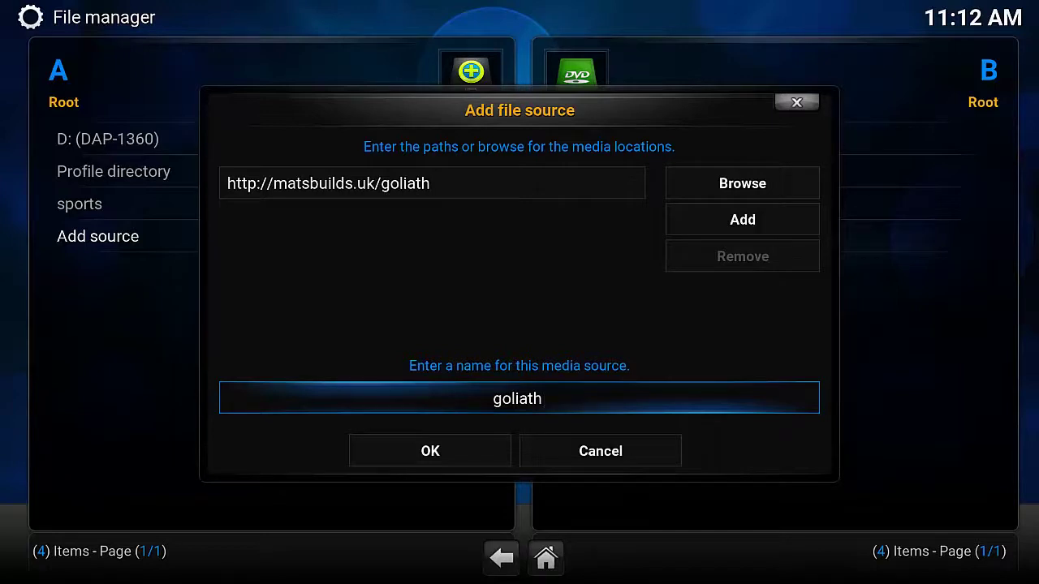
key("Down")
key("Left")
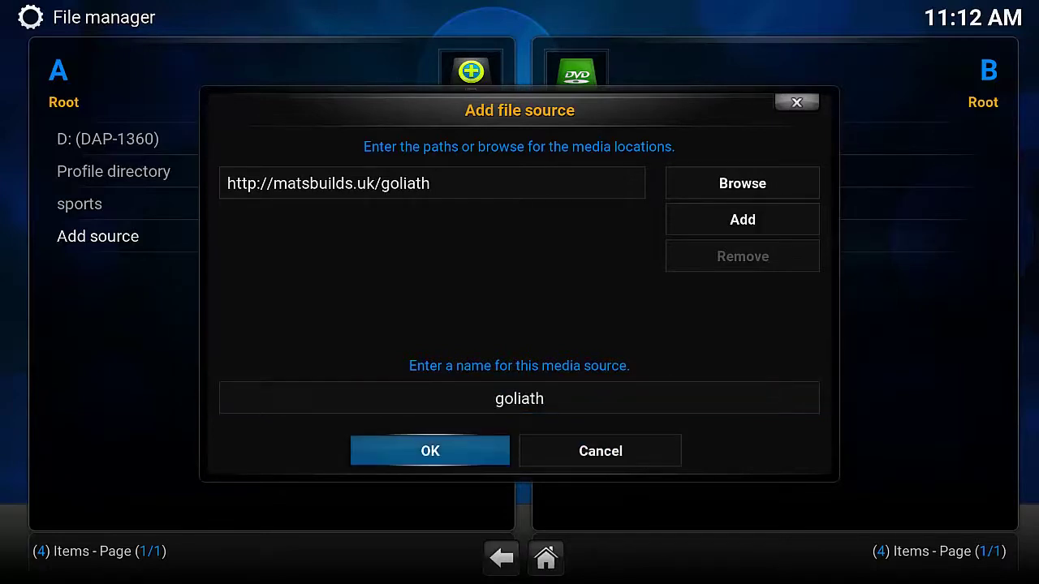
key("Return")
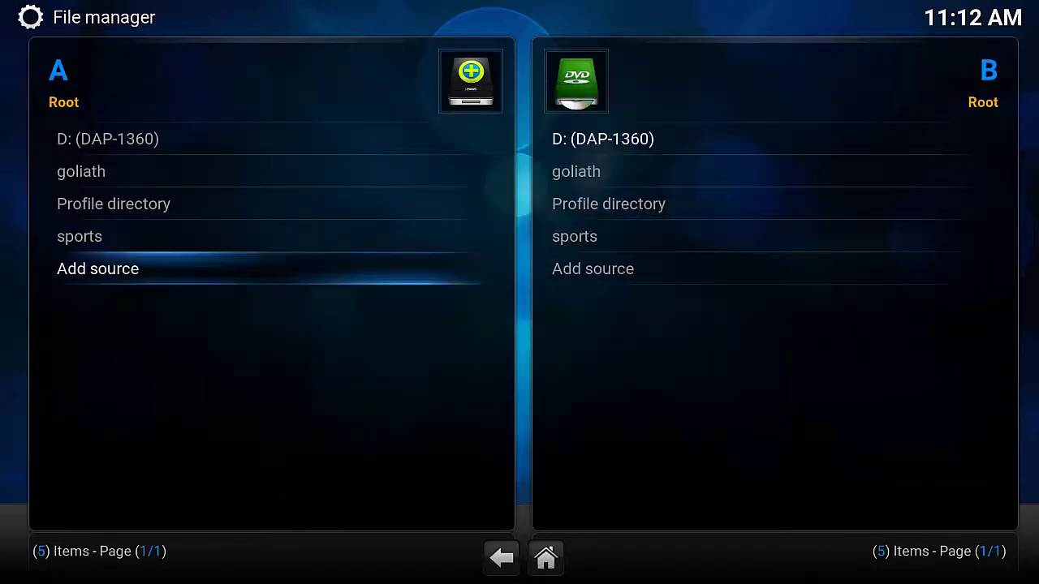
Step: Return home and open the Add-ons section of Kodi's Settings
key("Escape")
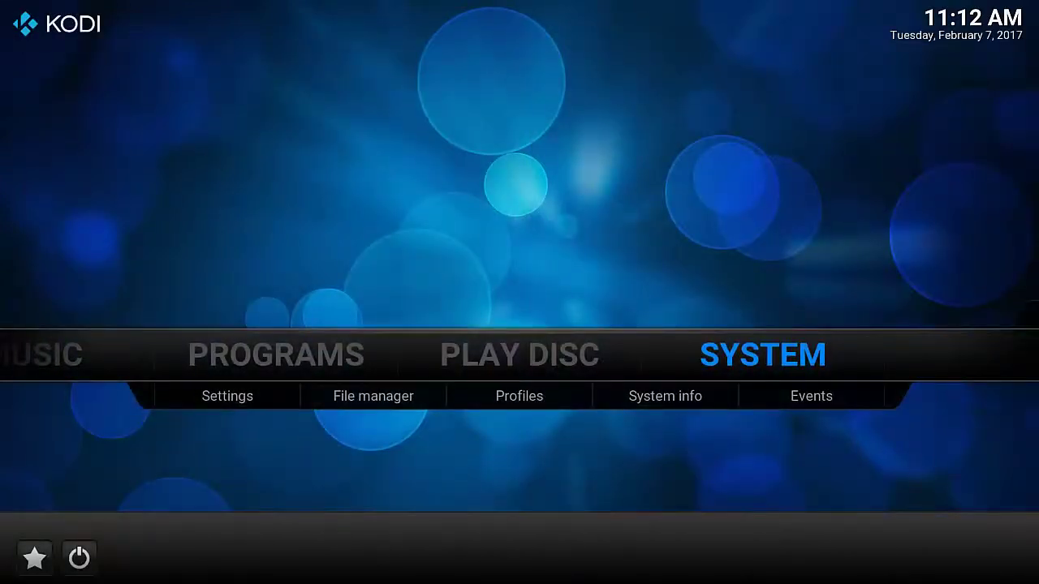
key("Left")
key("Return")
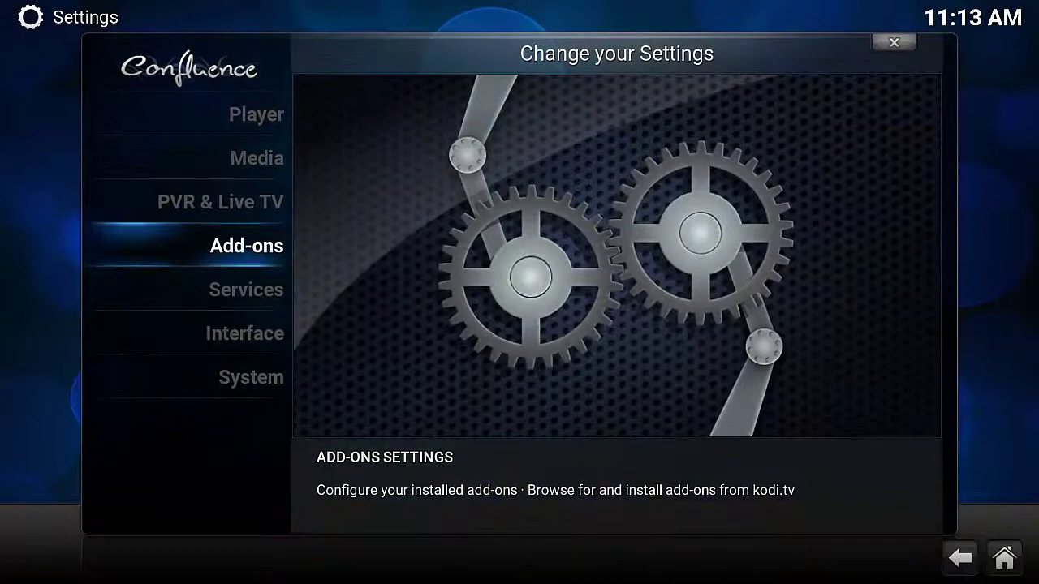
key("Up")
key("Down")
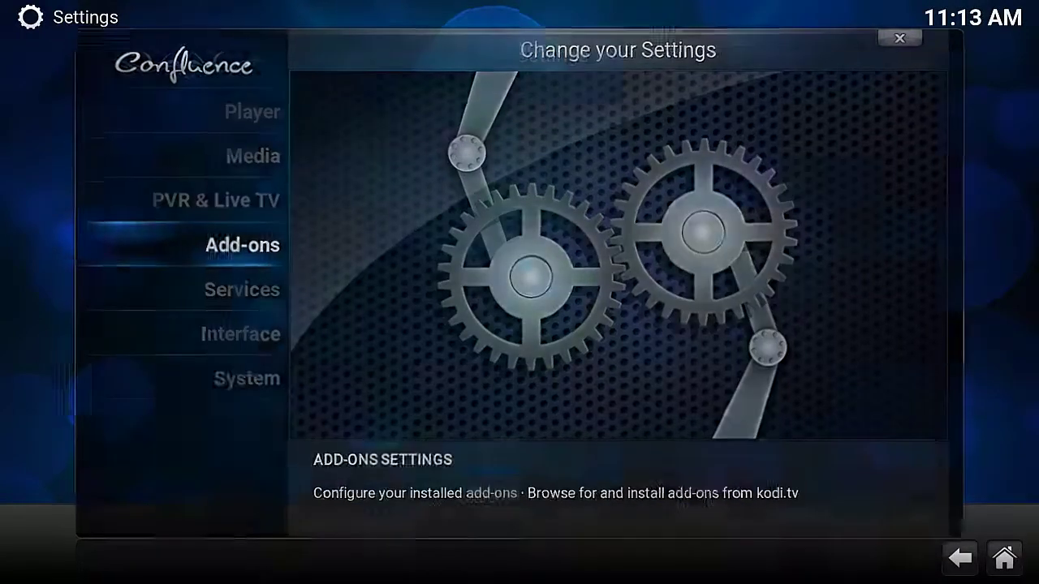
key("Return")
Step: Back out to the Add-on browser and select Install from zip file
key("BackSpace")
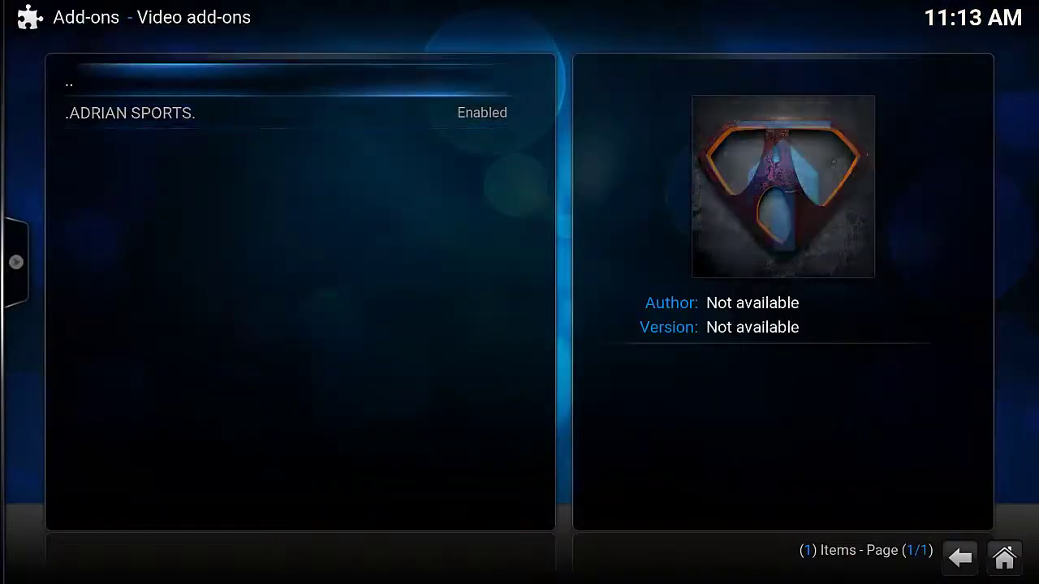
key("Up")
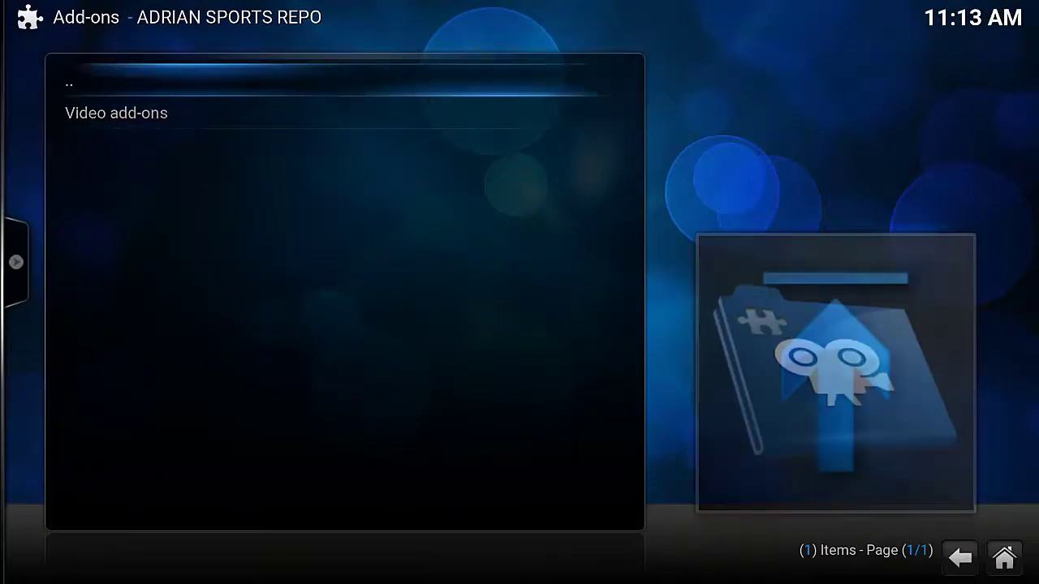
key("Return")
key("Up")
key("Up")
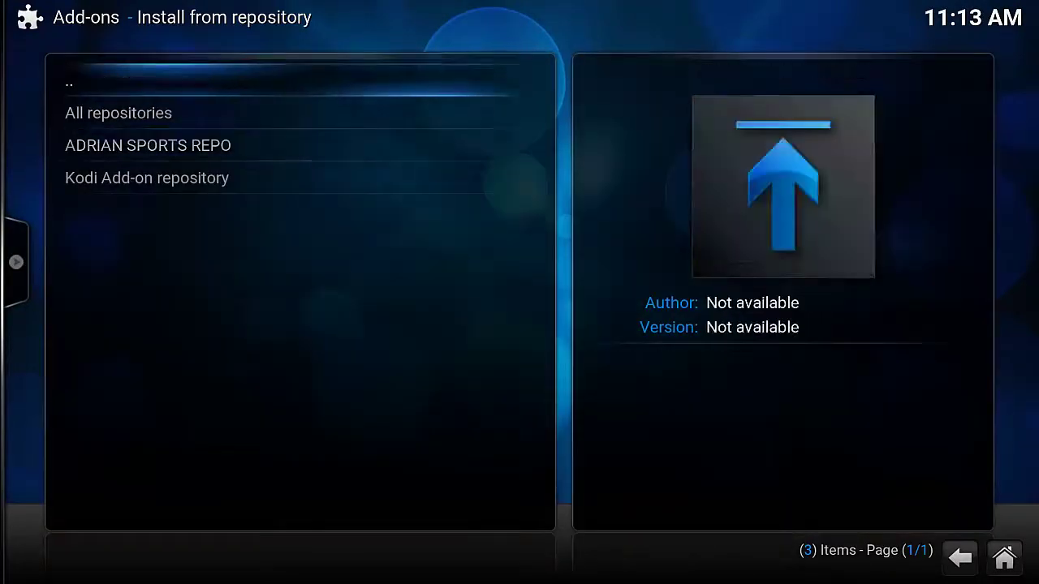
key("Return")
key("Up")
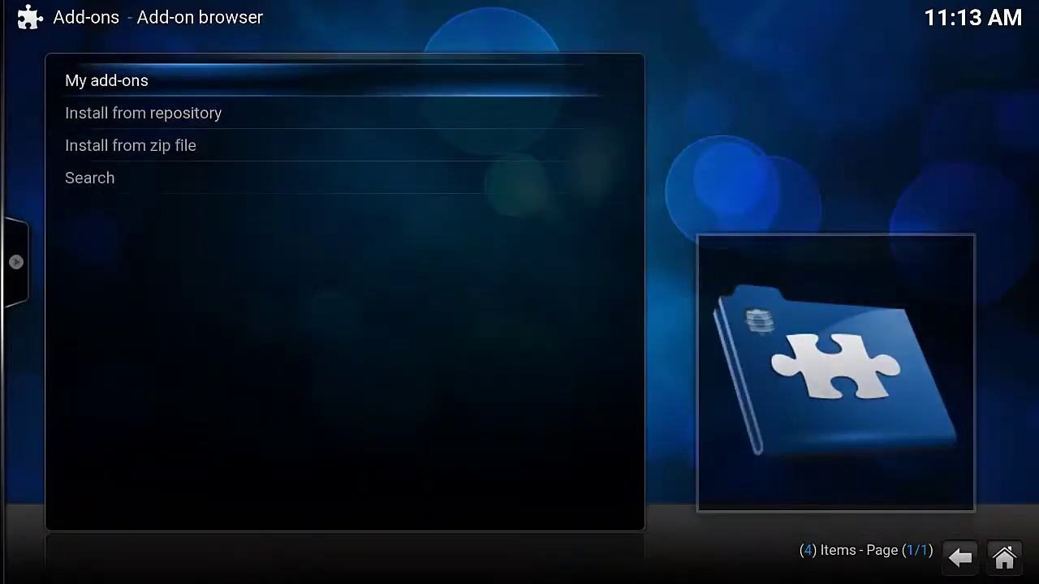
key("Down")
key("Down")
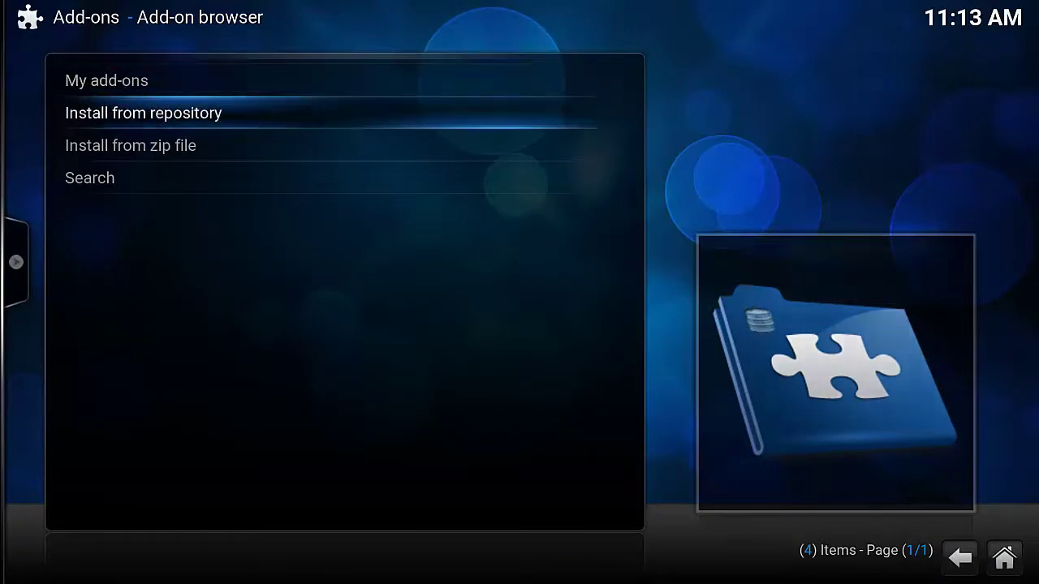
Step: Install repository.Goliath-1.0.16.zip from the goliath source
key("Return")
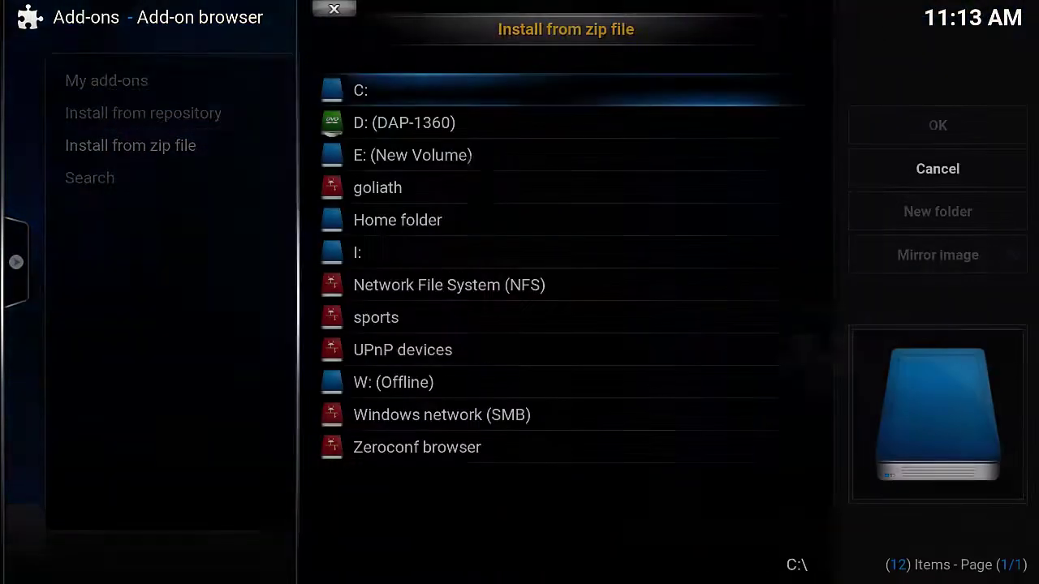
key("Down")
key("Down")
key("Down")
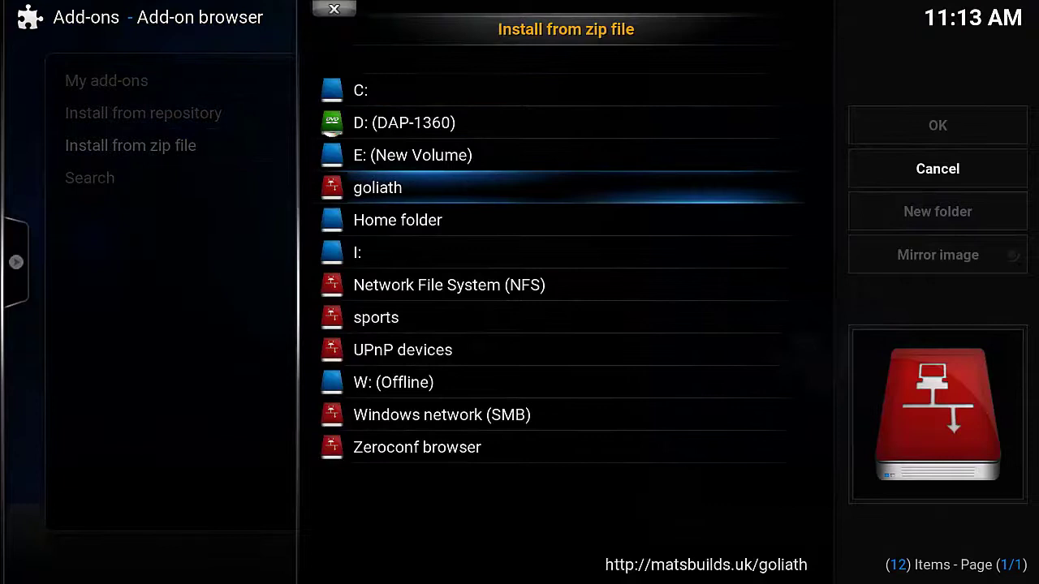
key("Return")
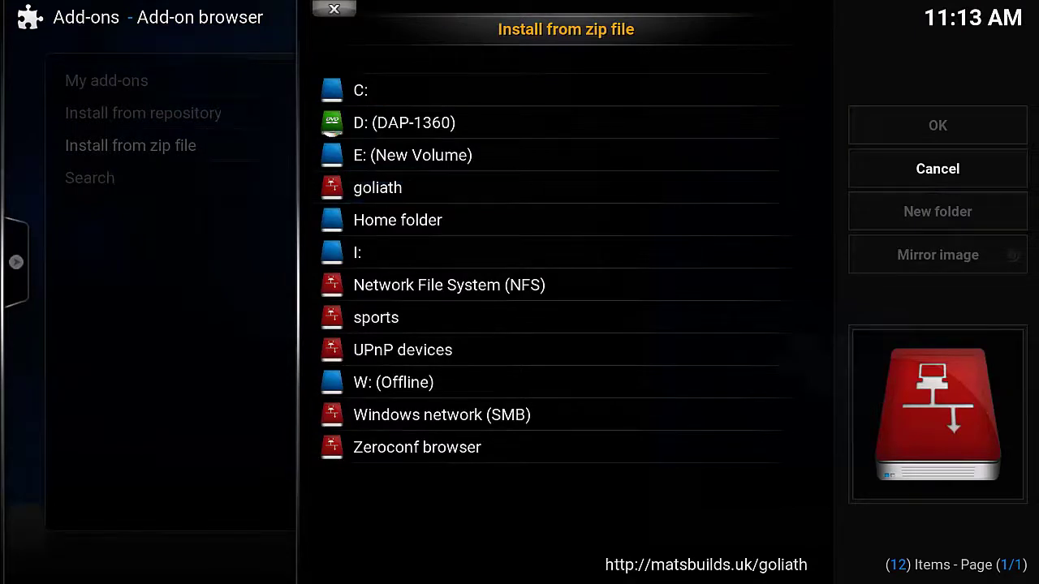
key("Down")
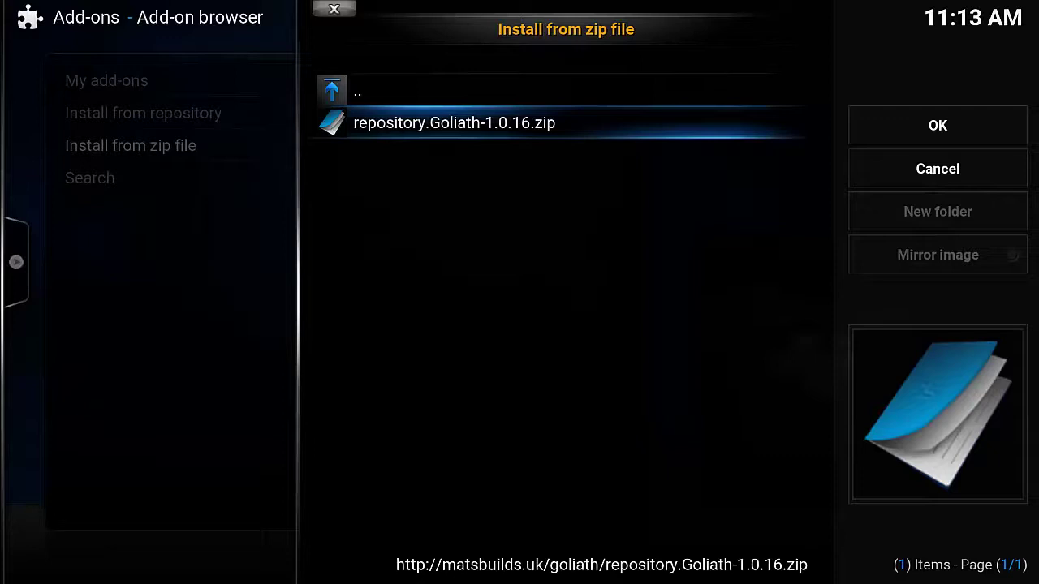
key("Return")
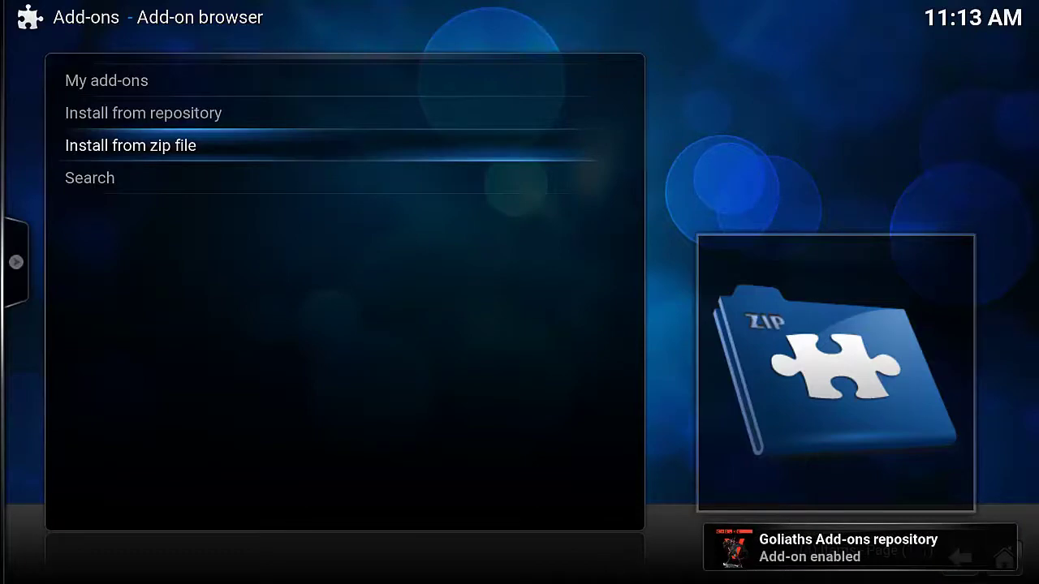
Step: Open Video add-ons in the Goliaths Add-ons repository via Install from repository
key("Up")
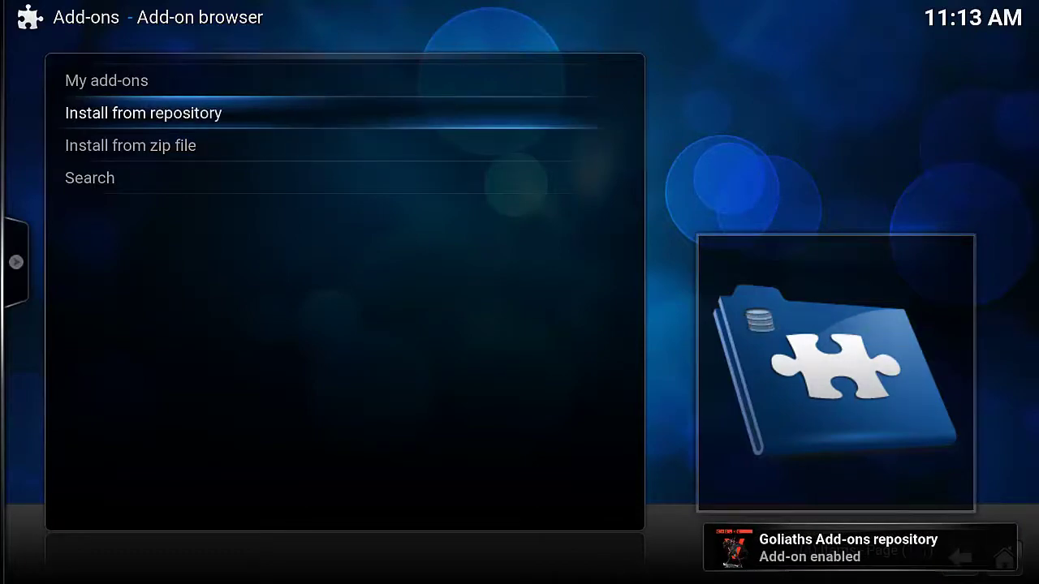
key("Return")
key("Up")
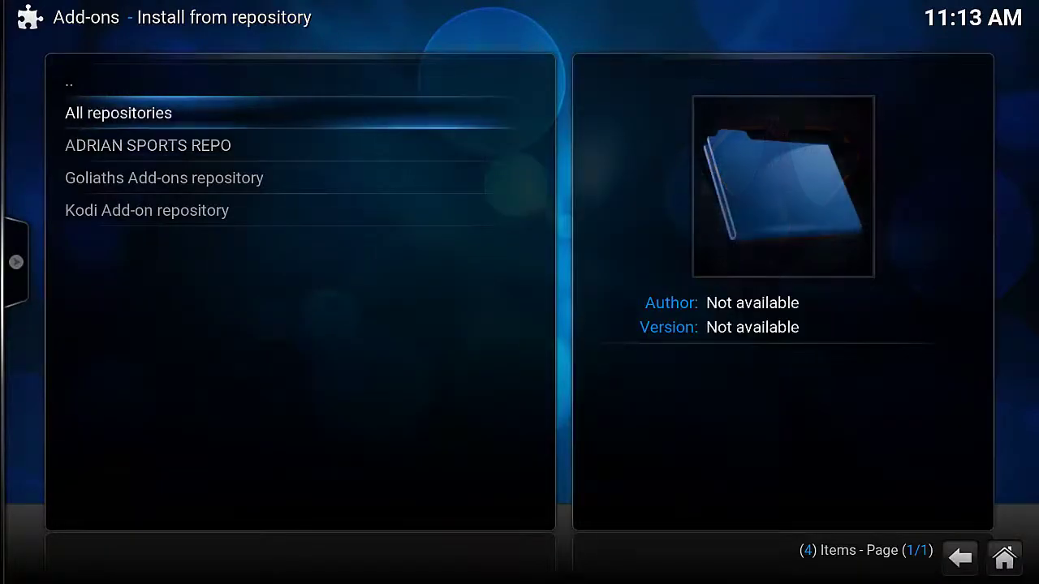
key("Down")
key("Down")
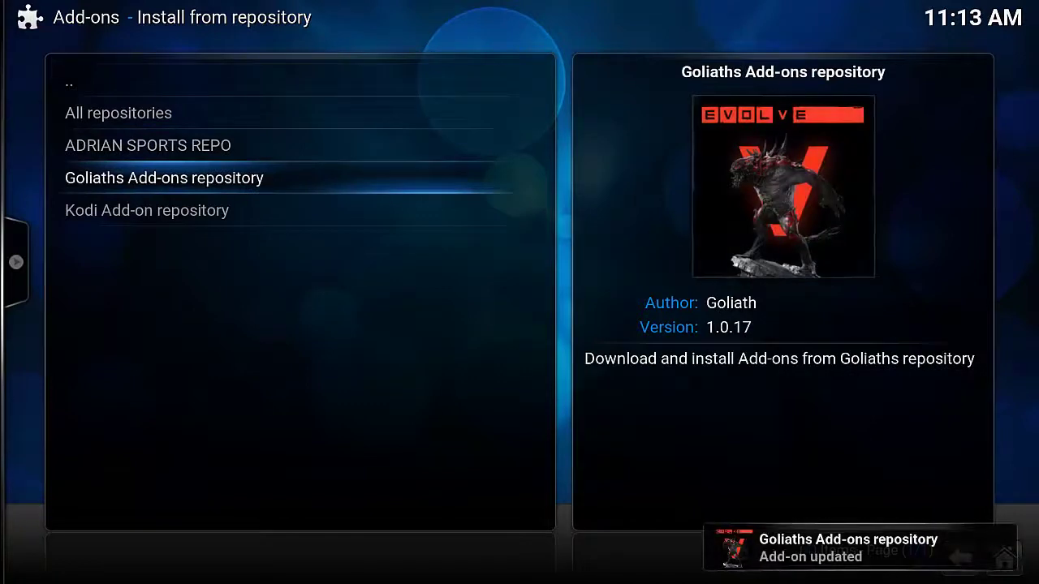
key("Return")
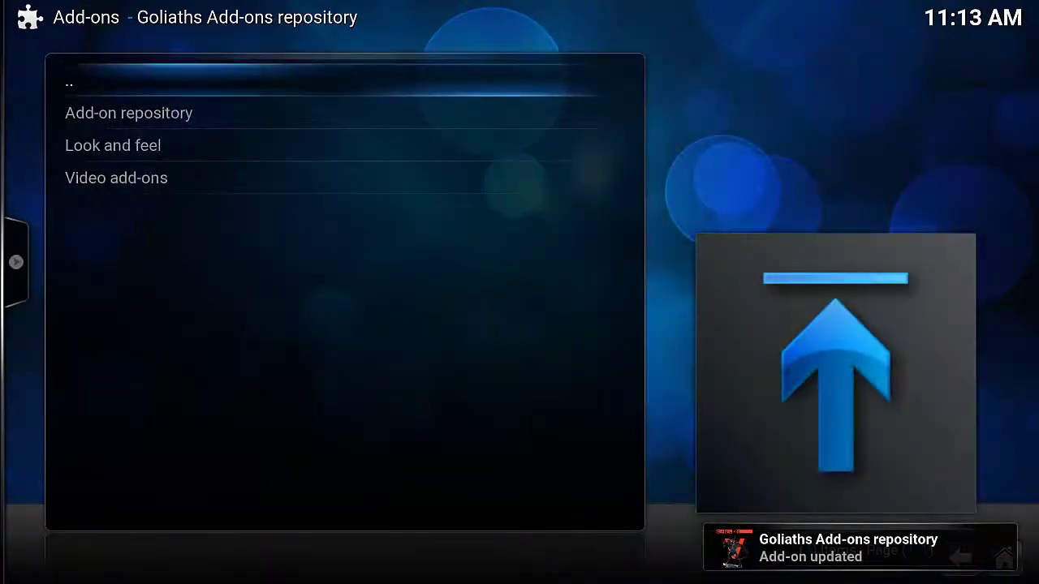
key("Down")
key("Down")
key("Down")
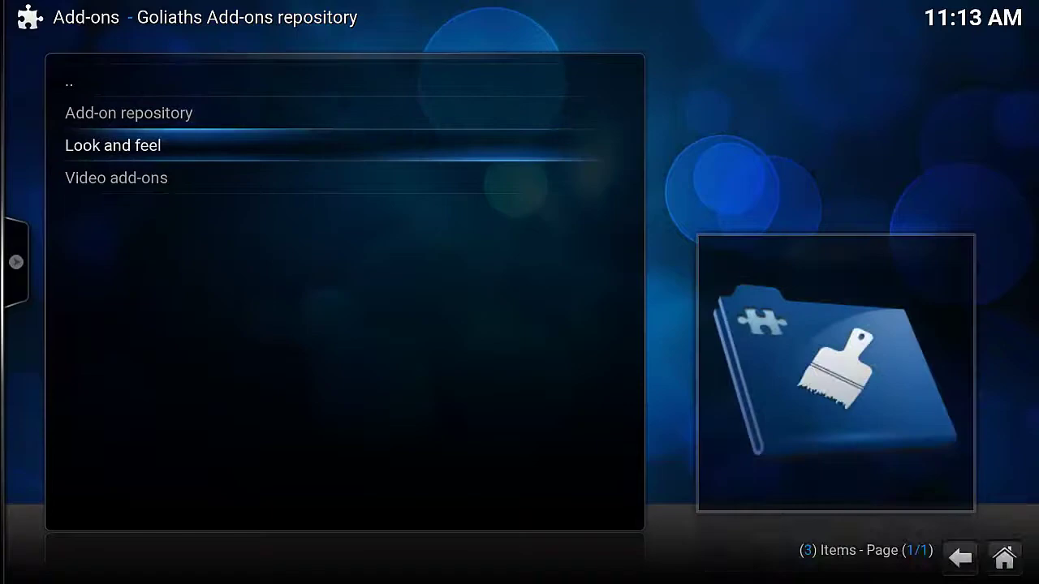
key("Return")
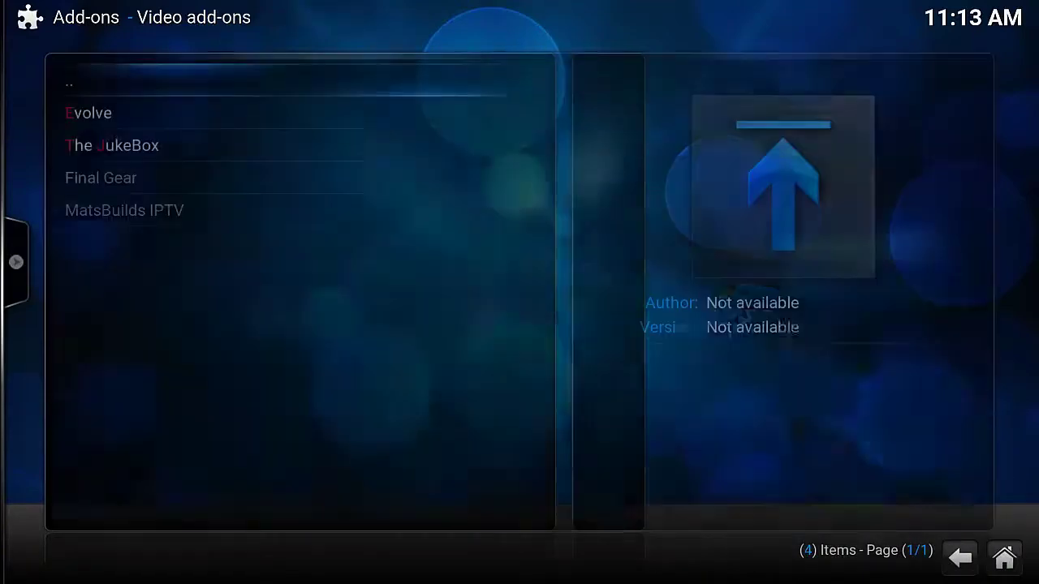
Step: Install the Evolve add-on (version 0.0.13) from its information page
key("Down")
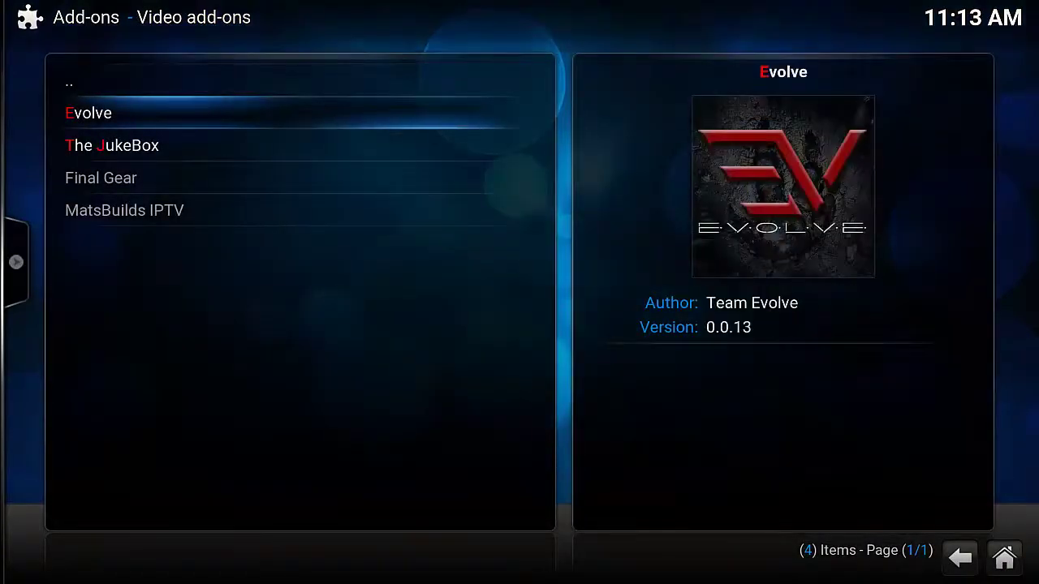
key("Return")
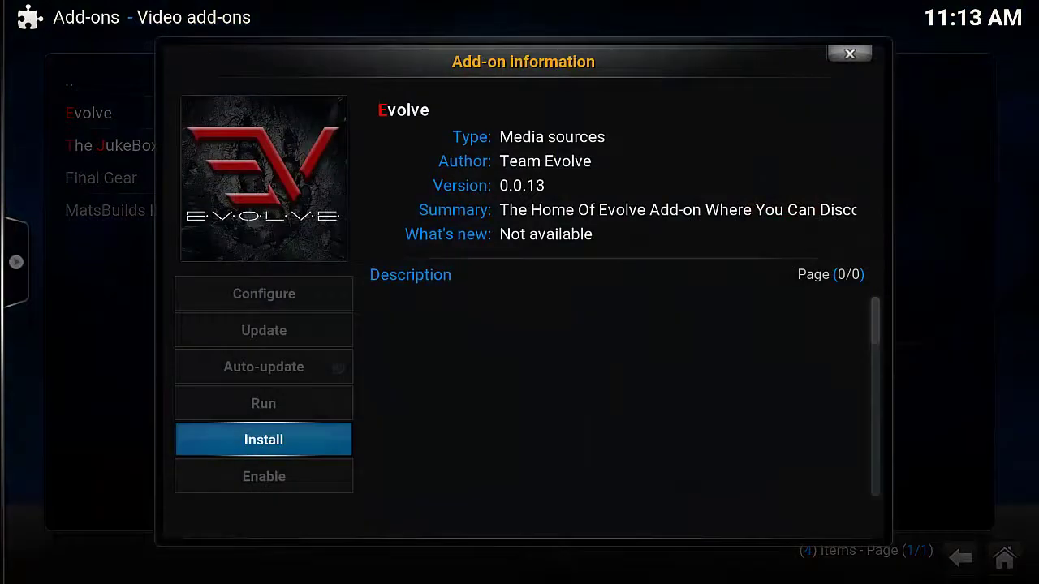
key("Return")
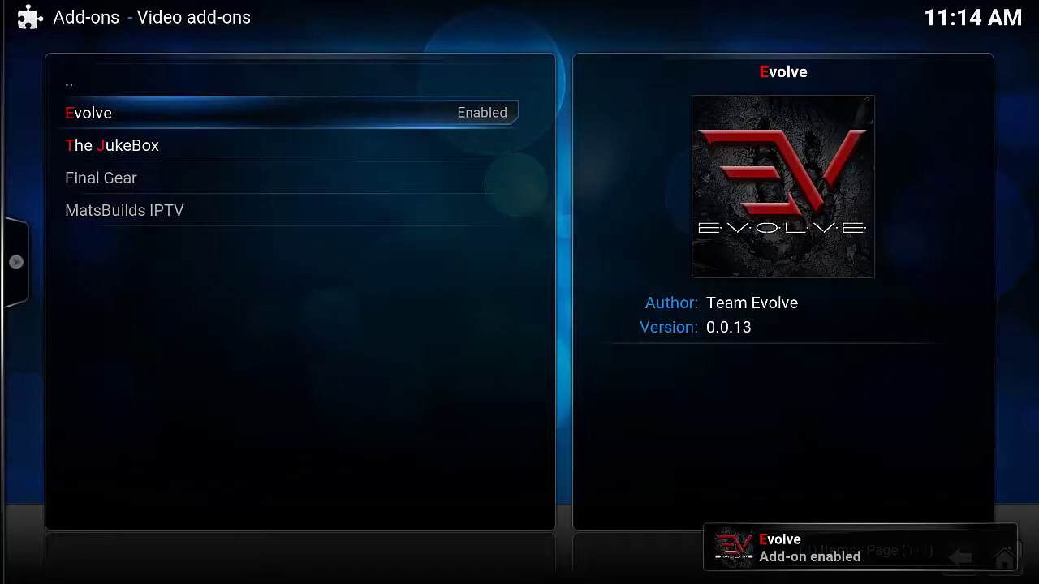
Step: Launch Evolve from Videos > Add-ons and dismiss its information notice
key("Escape")
key("Escape")
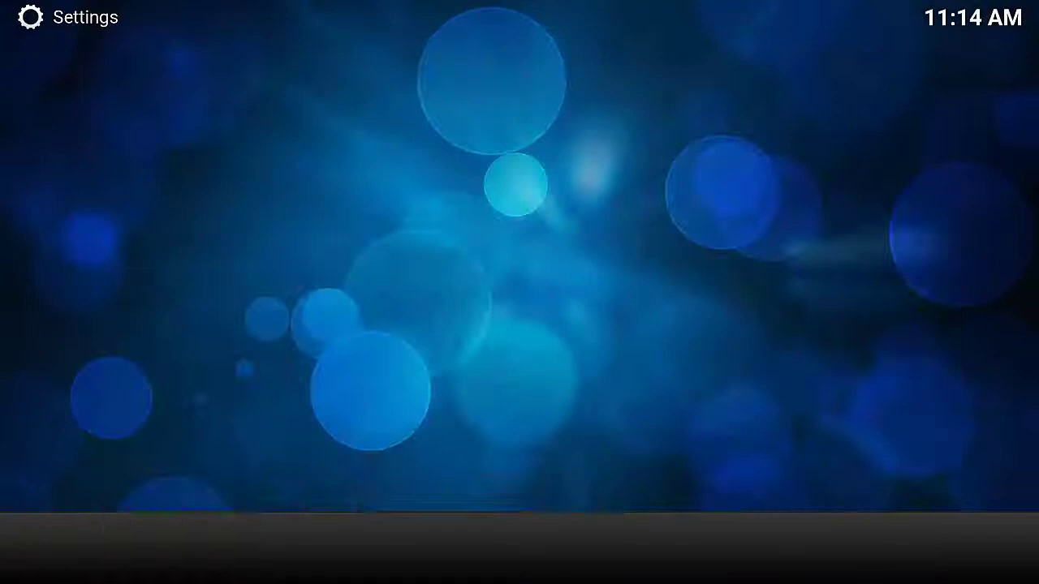
key("Left")
key("Left")
key("Left")
key("Left")
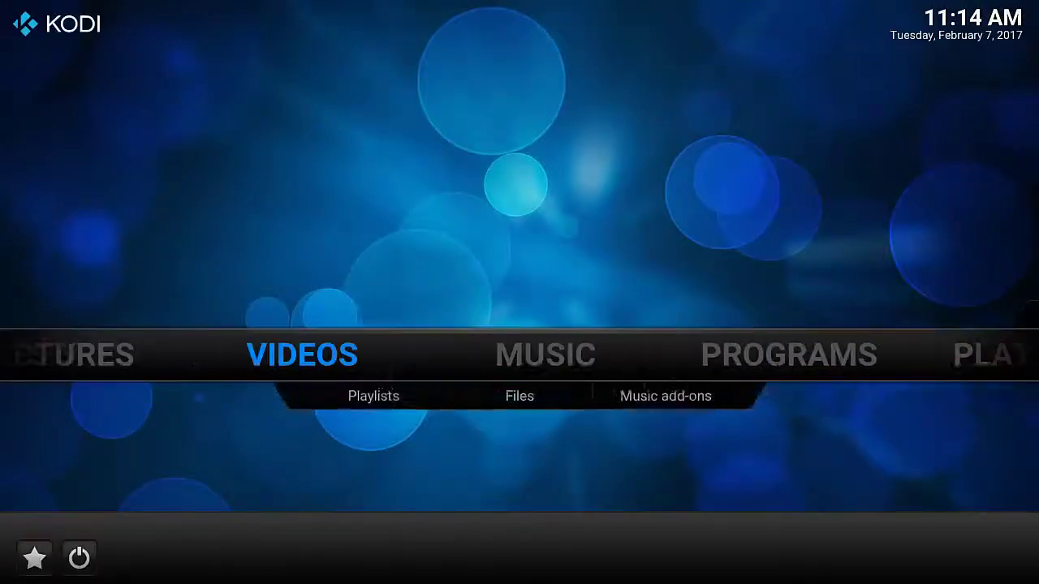
key("Down")
key("Right")
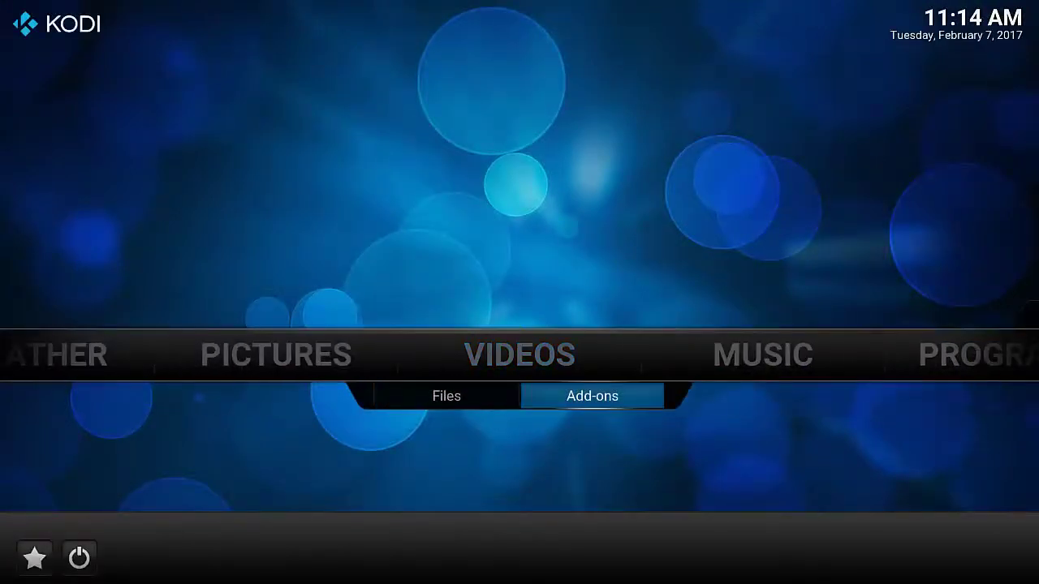
key("Return")
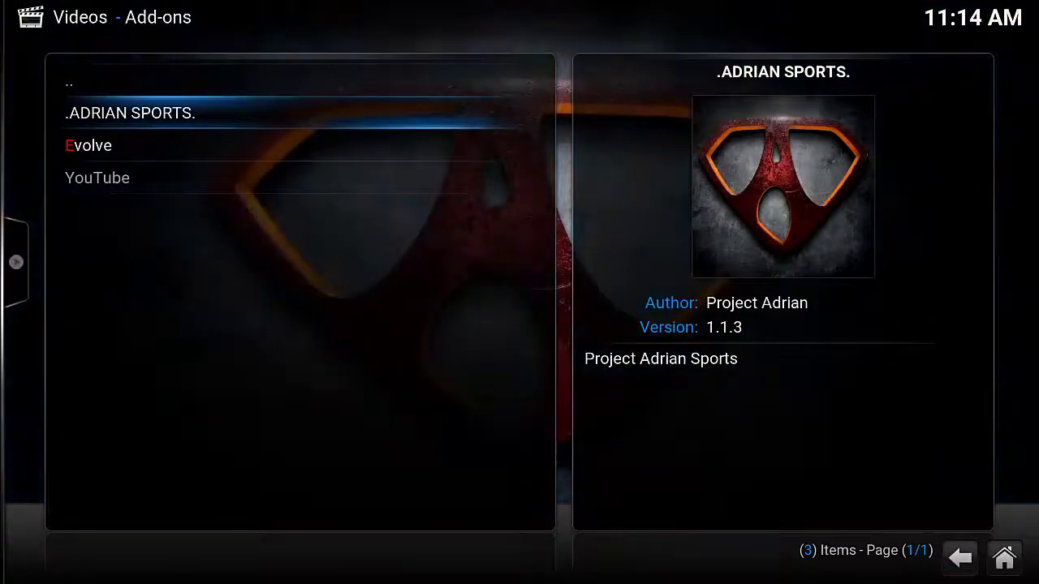
key("Down")
key("Return")
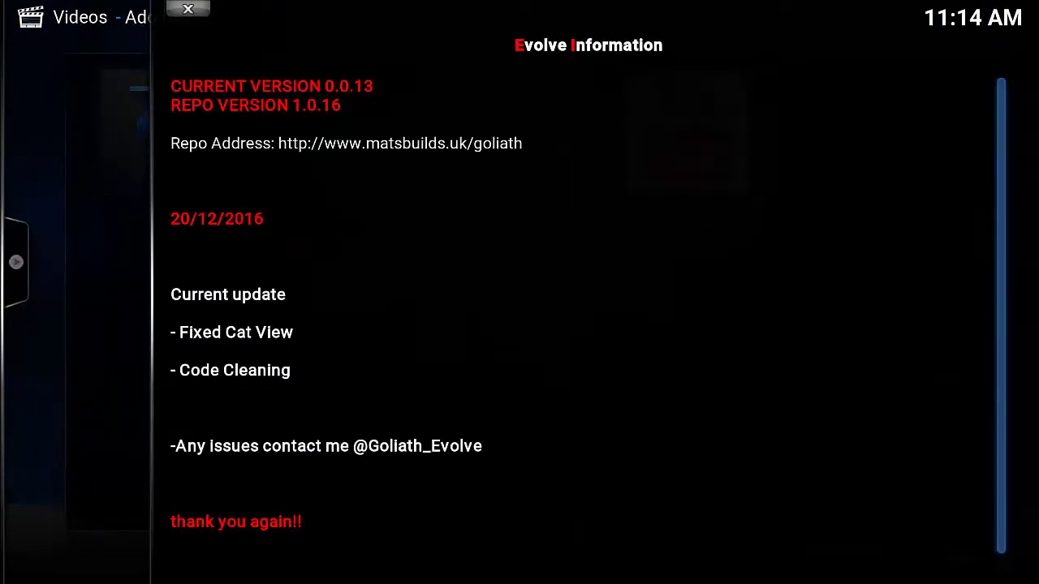
key("Escape")
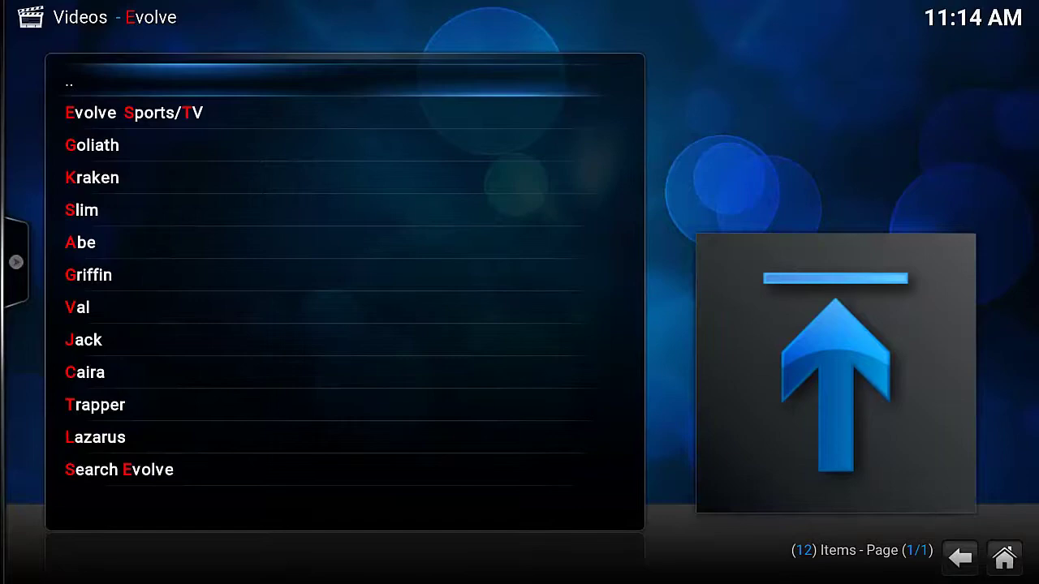
Step: Switch the Evolve menu's view to Thumbnail in the side panel
key("Down")
key("Down")
key("Down")
key("Down")
key("Down")
key("Down")
key("Down")
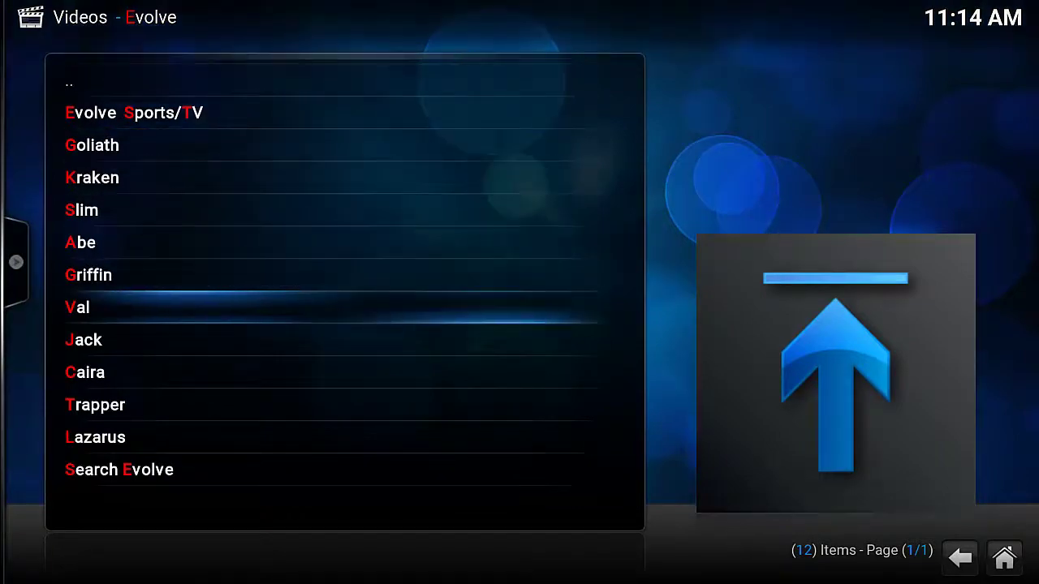
key("Down")
key("Down")
key("Down")
key("Up")
key("Up")
key("Up")
key("Up")
key("Up")
key("Up")
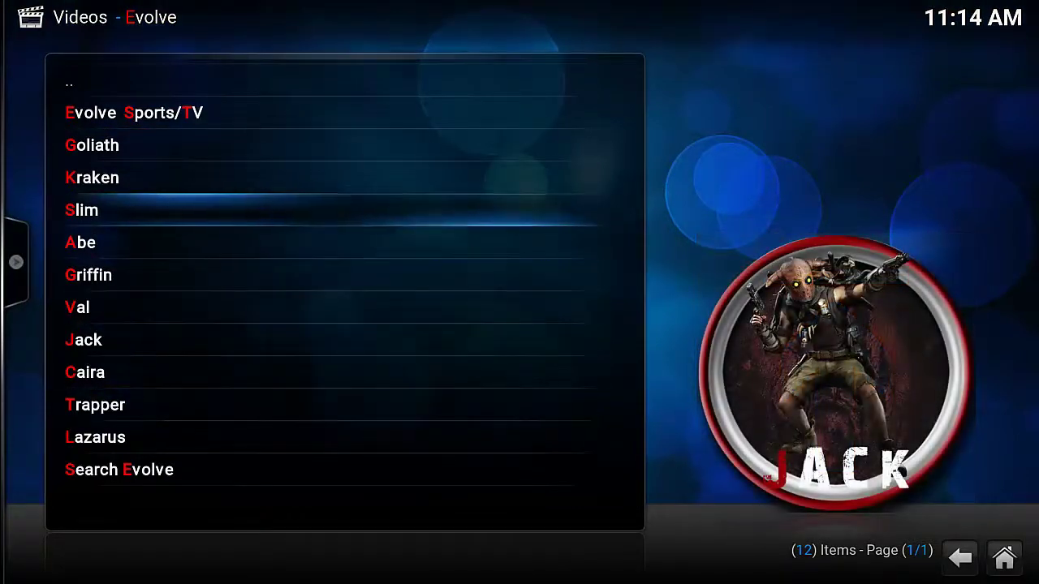
key("Up")
key("Up")
key("Up")
key("Up")
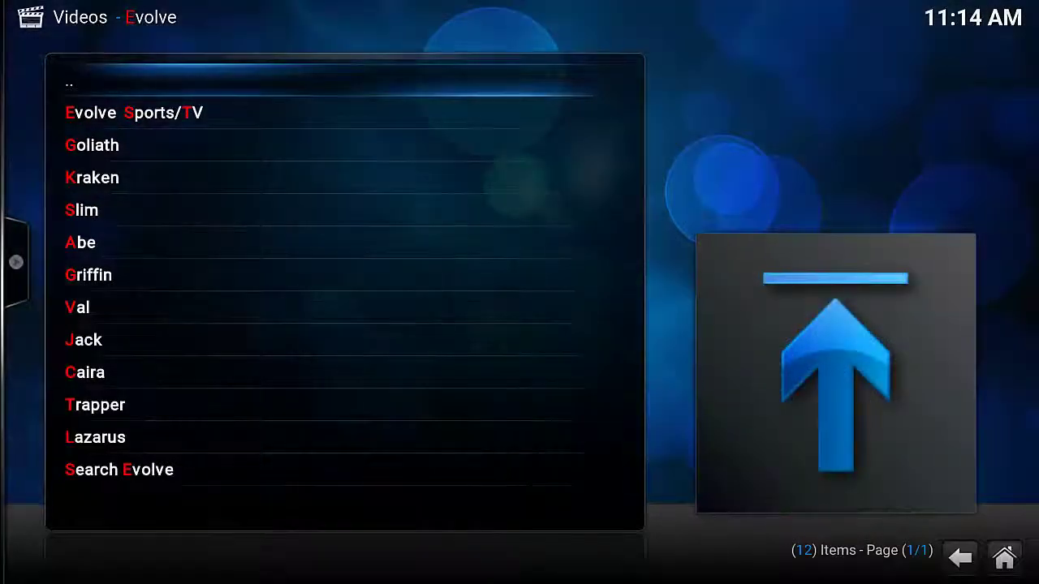
key("Left")
key("Return")
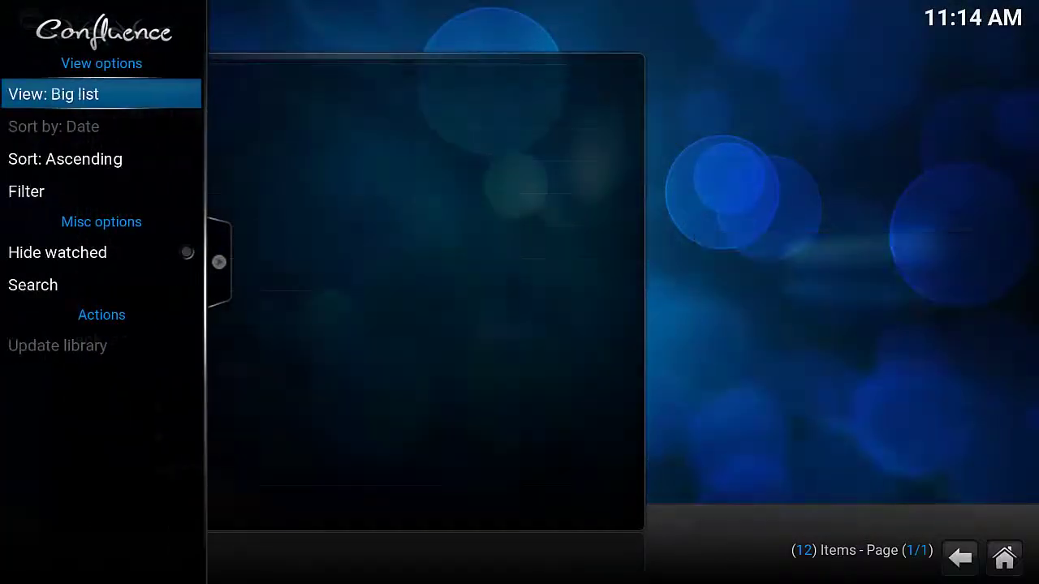
key("Return")
key("Right")
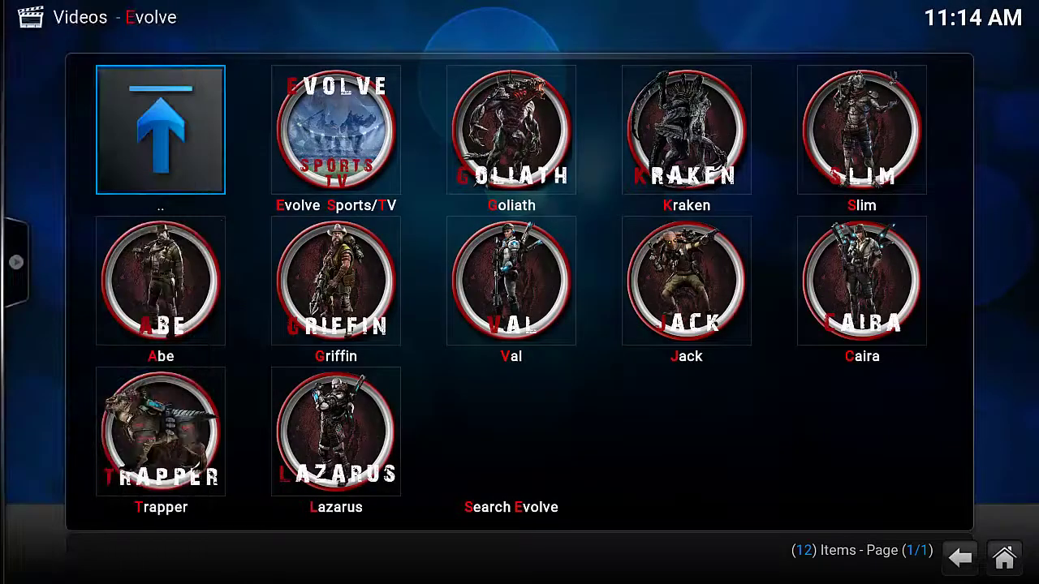
Step: Open the Griffin category from the Evolve thumbnail grid
key("Right")
key("Right")
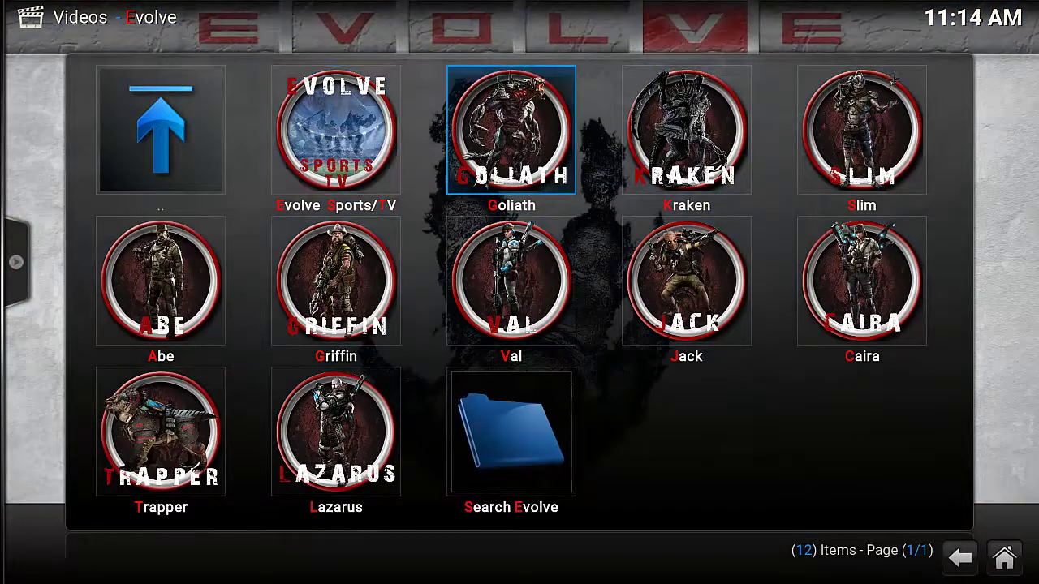
key("Right")
key("Right")
key("Down")
key("Left")
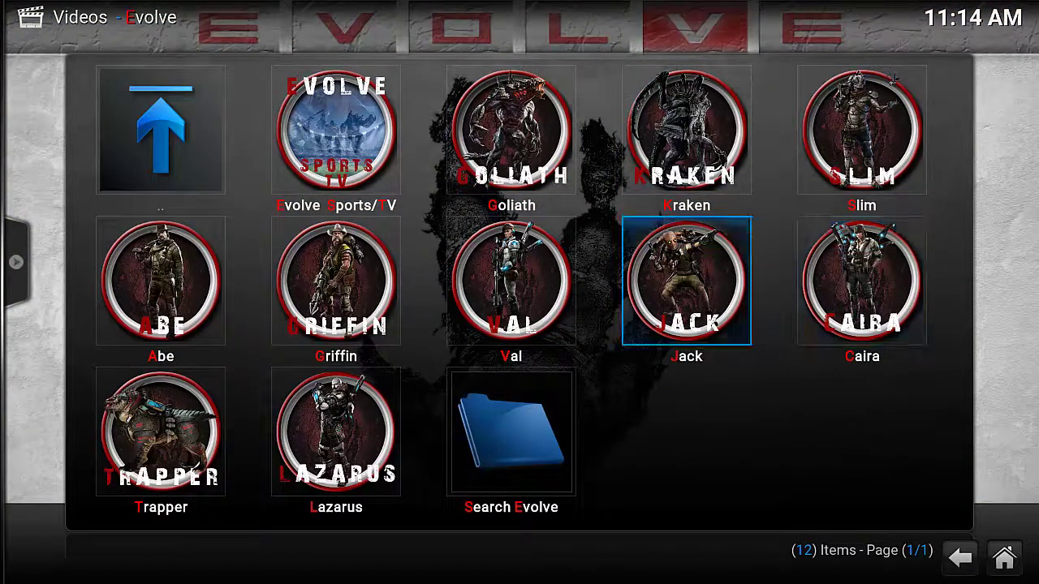
key("Left")
key("Left")
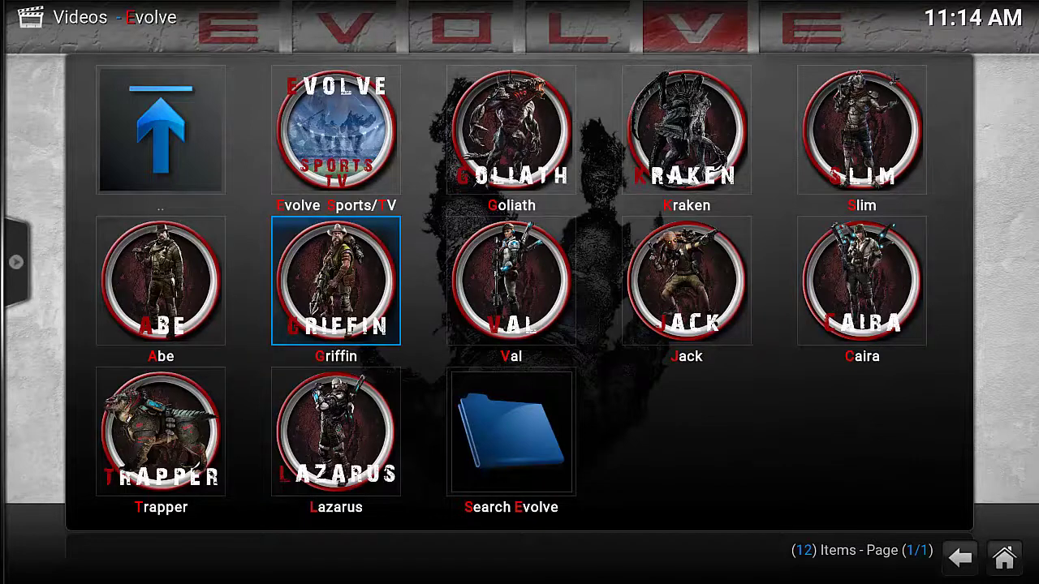
key("Return")
Step: Browse Griffin's categories down to Glasgow Fights and More, then go back home
key("Down")
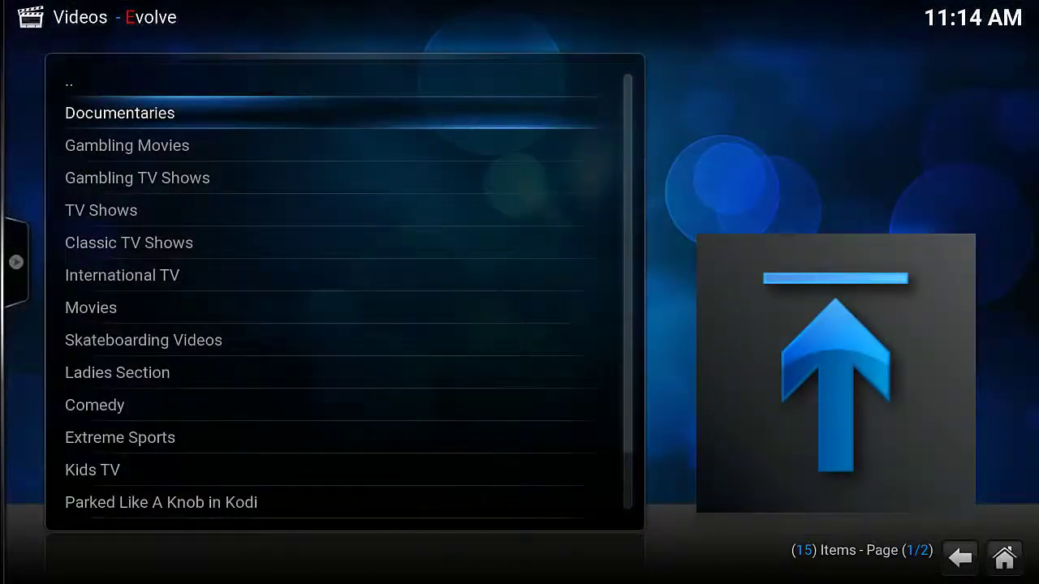
key("Down")
key("Down")
key("Down")
key("Down")
key("Down")
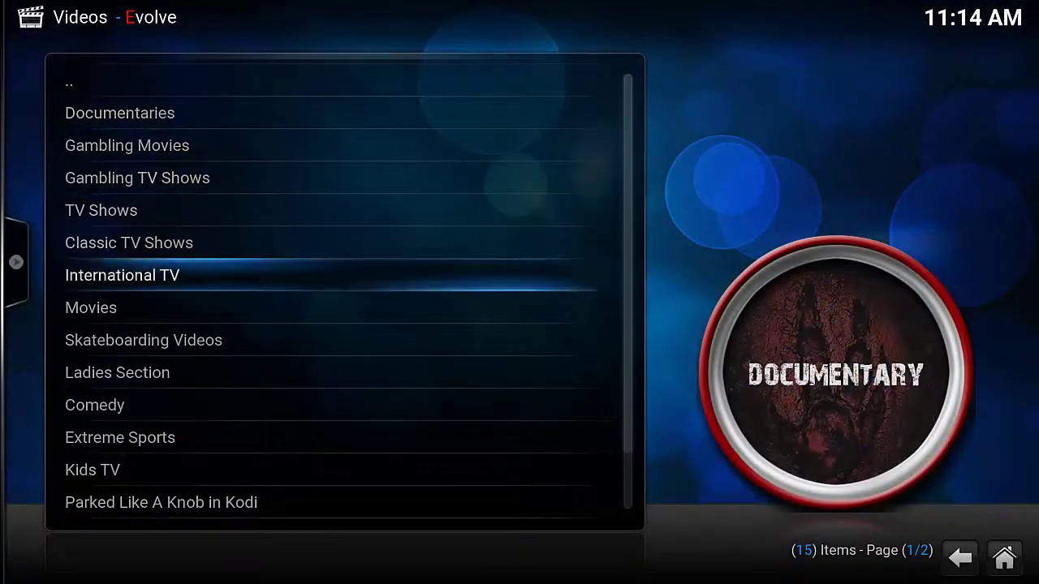
key("Down")
key("Down")
key("Down")
key("Down")
key("Down")
key("Down")
key("Down")
key("Down")
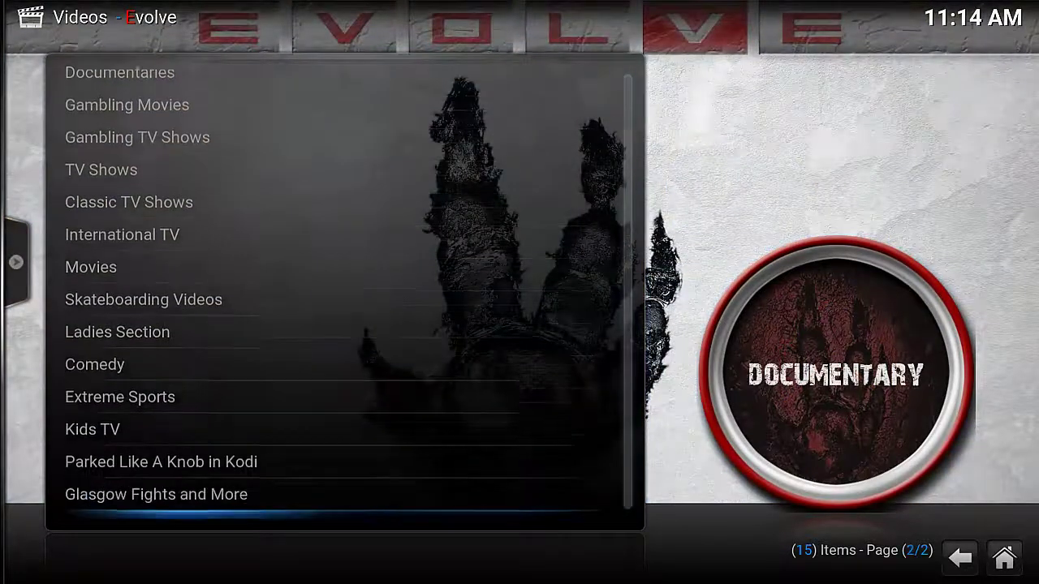
key("Down")
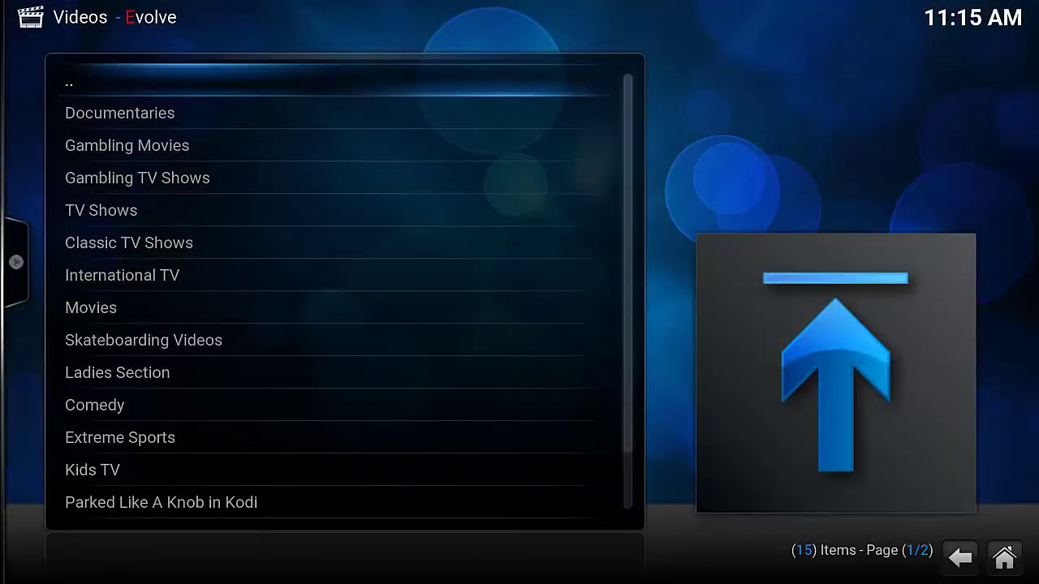
key("Return")
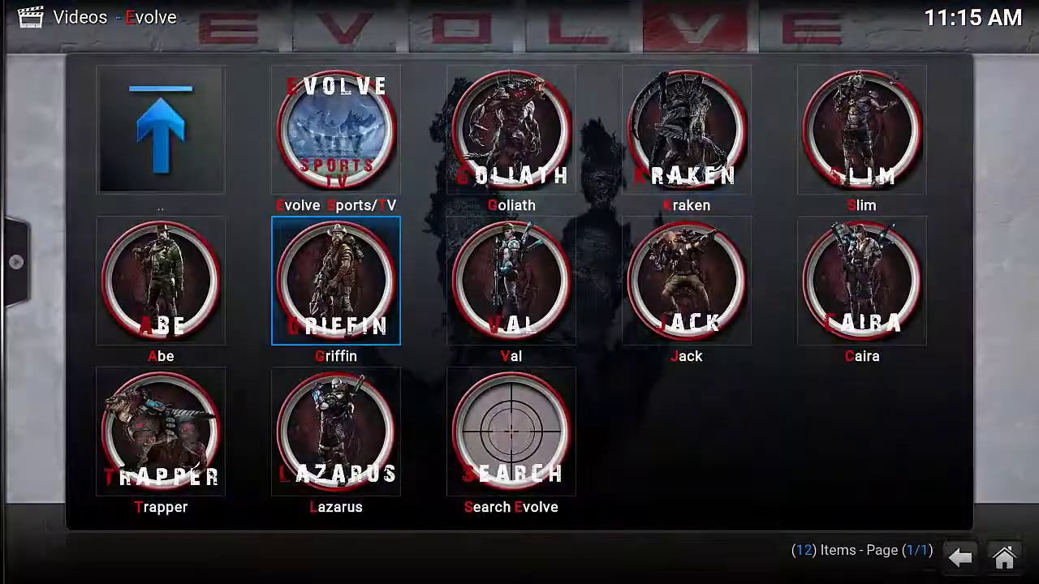
key("Left")
key("Escape")
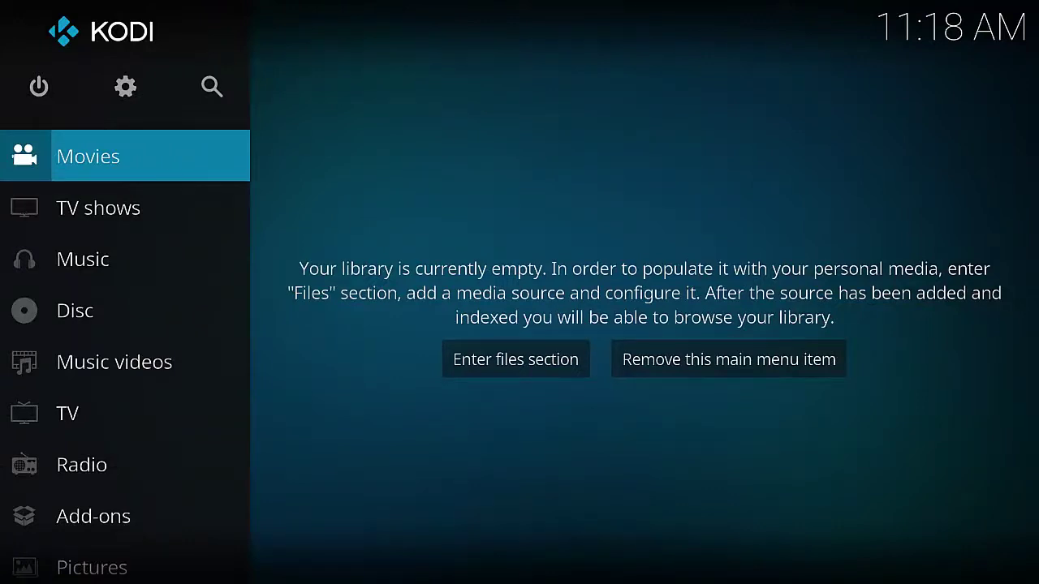
Step: Open the File manager from system settings and start adding a source
key("Up")
key("Right")
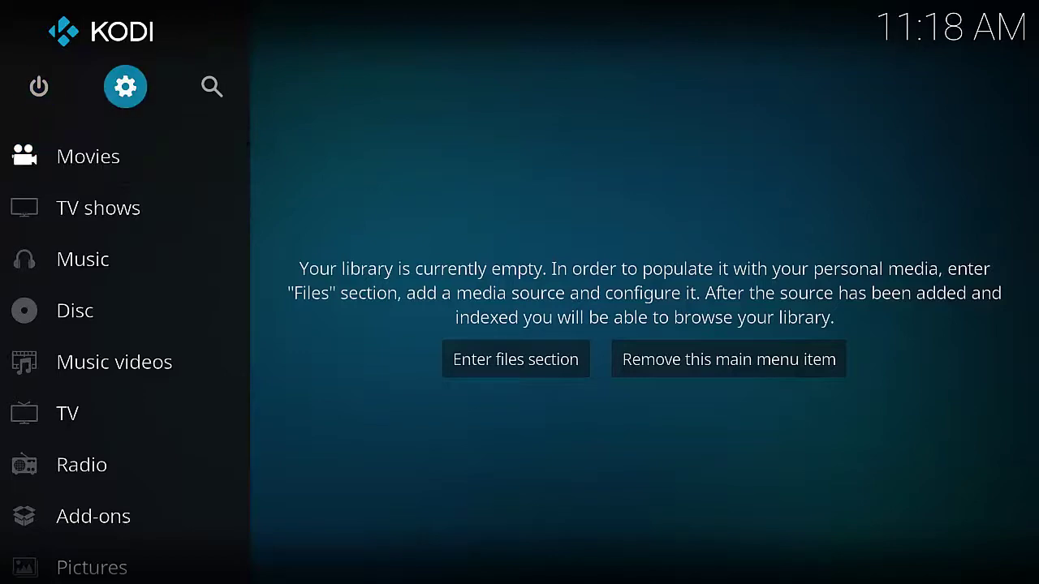
key("Return")
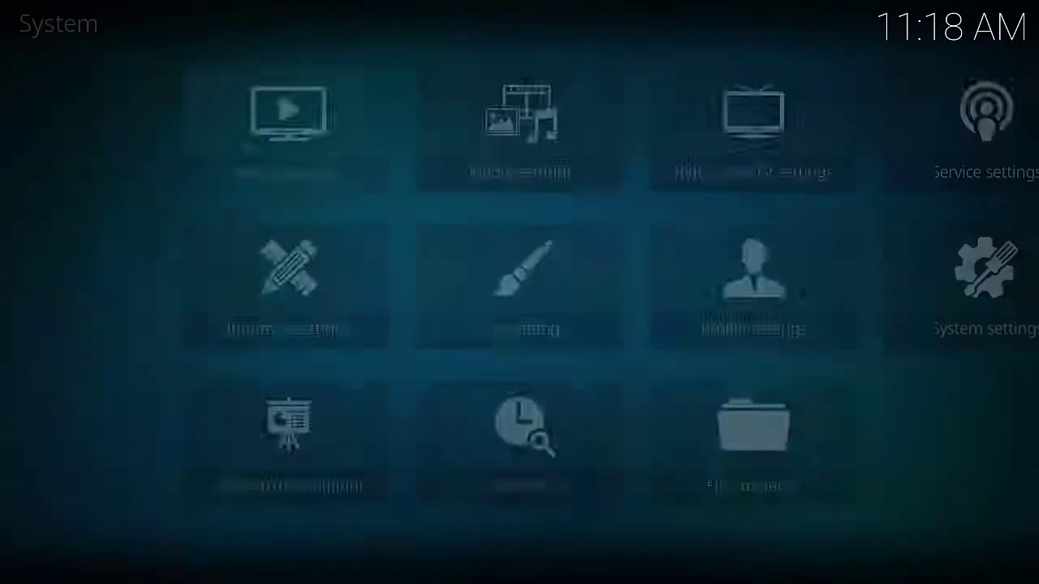
key("Down")
key("Down")
key("Right")
key("Right")
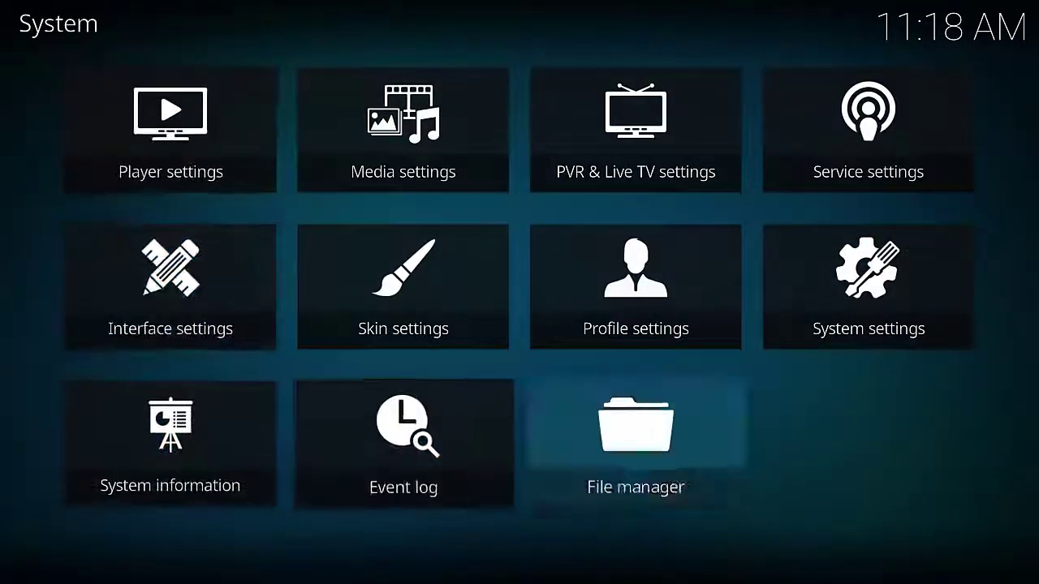
key("Return")
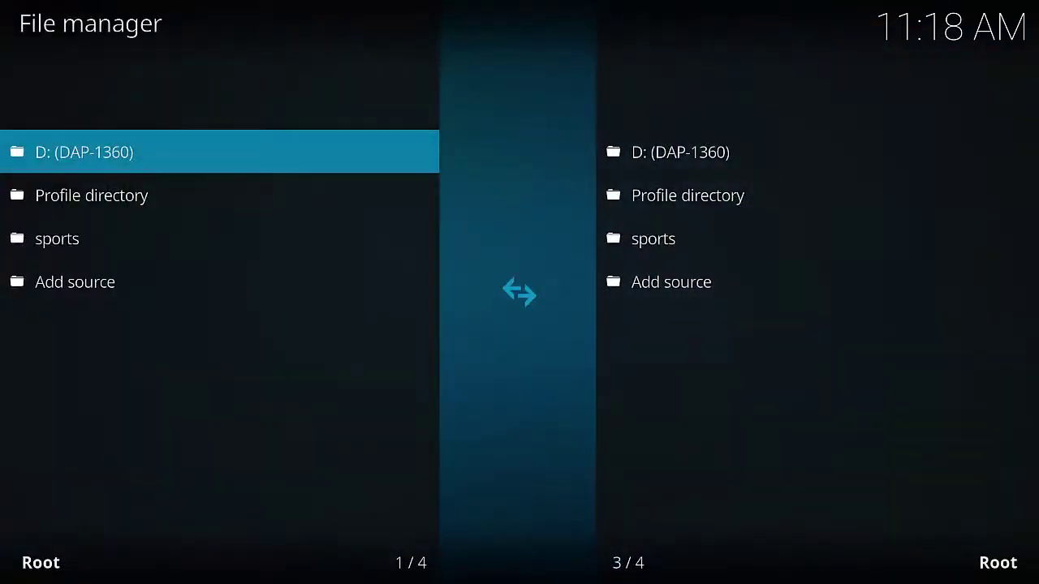
key("Down")
key("Down")
key("Down")
key("Return")
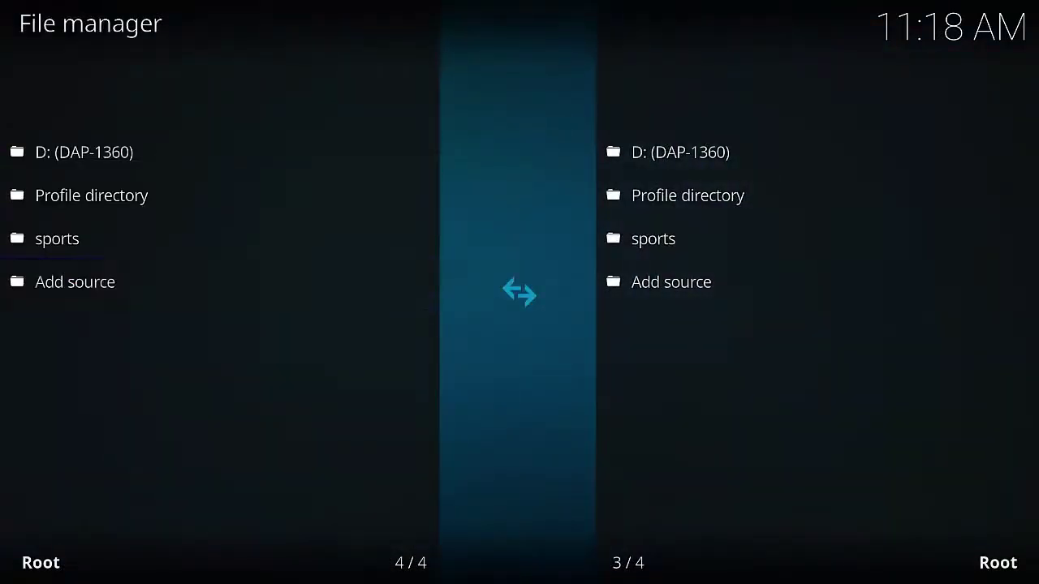
key("Return")
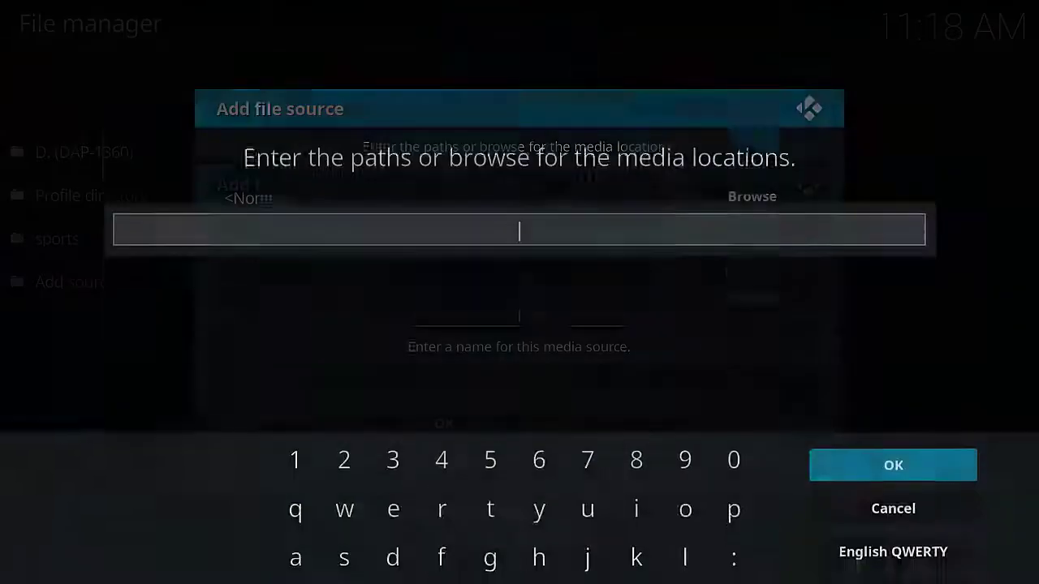
type("http://matsbuilds.uk/goliath")
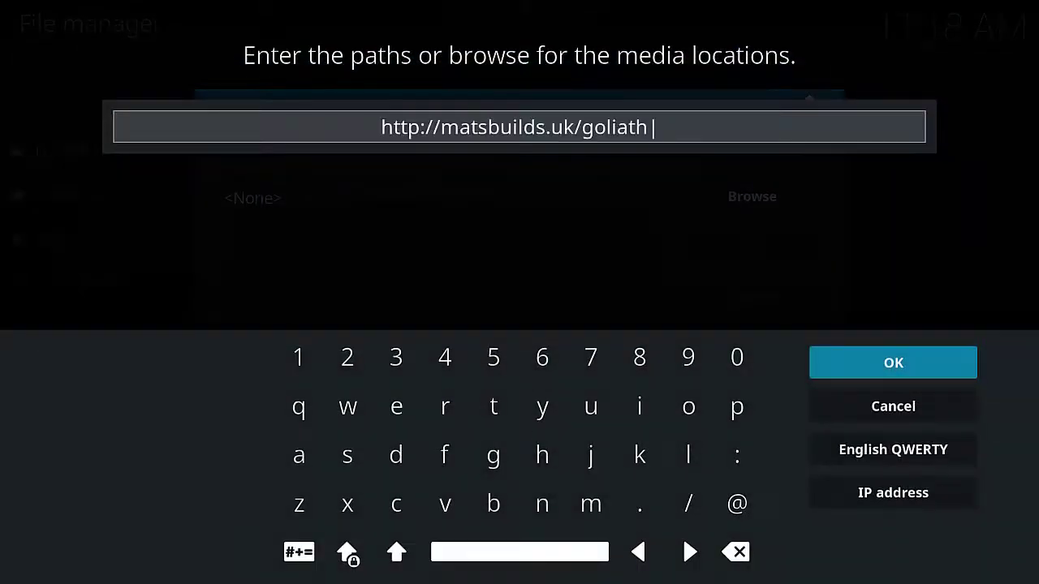
key("Down")
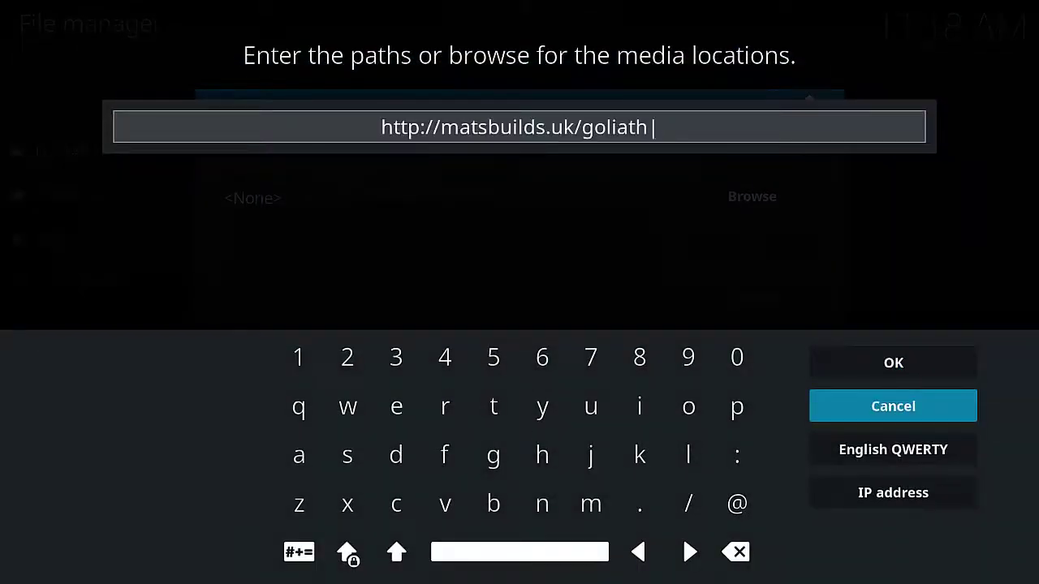
key("Up")
key("Return")
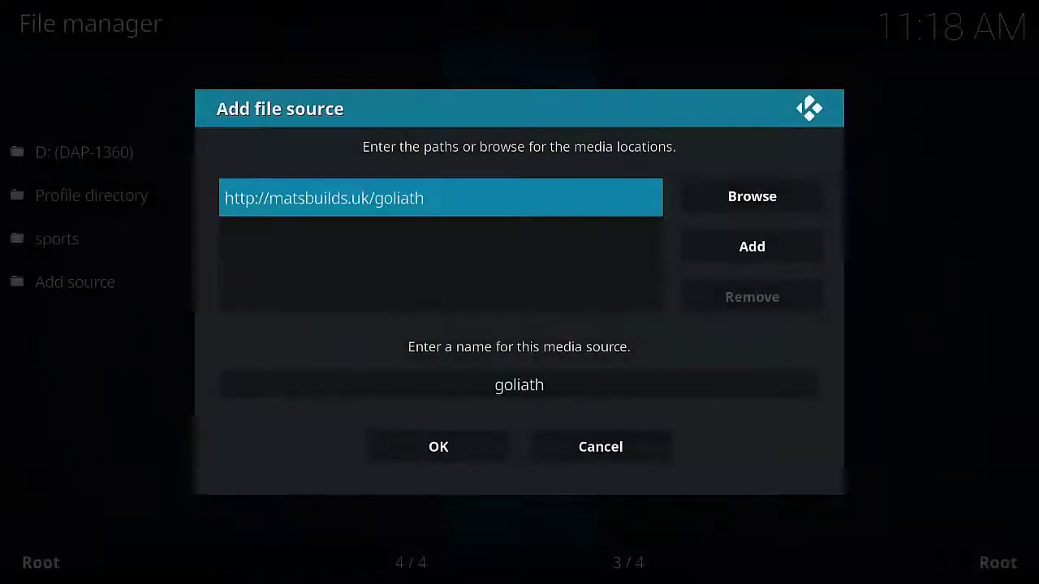
key("Down")
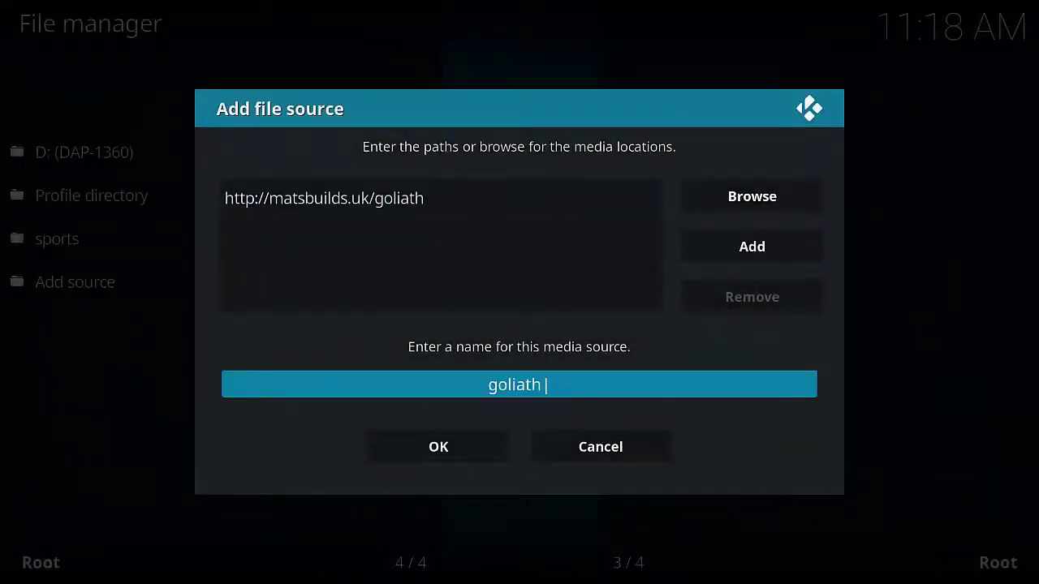
key("Down")
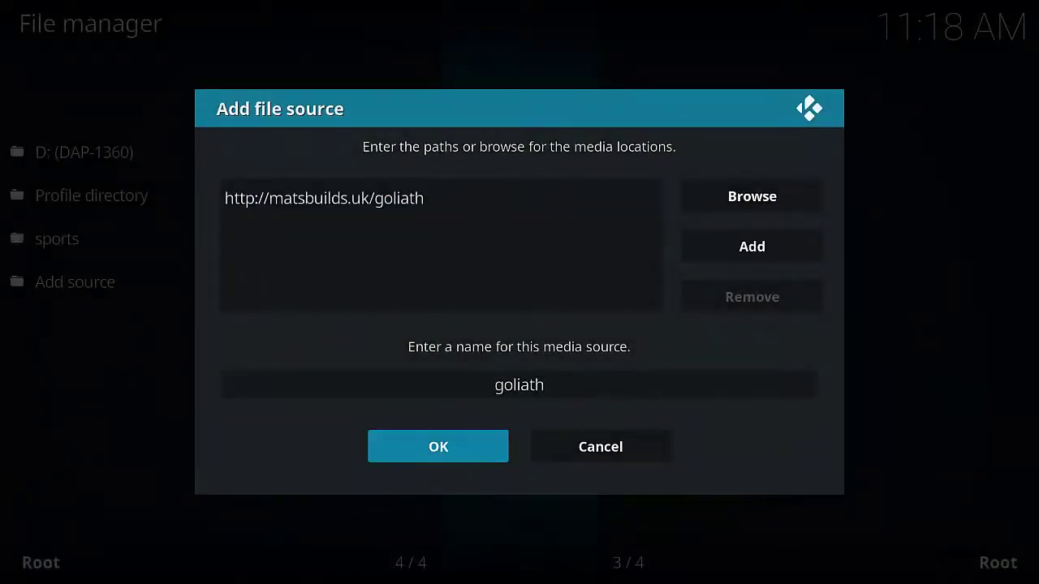
key("Return")
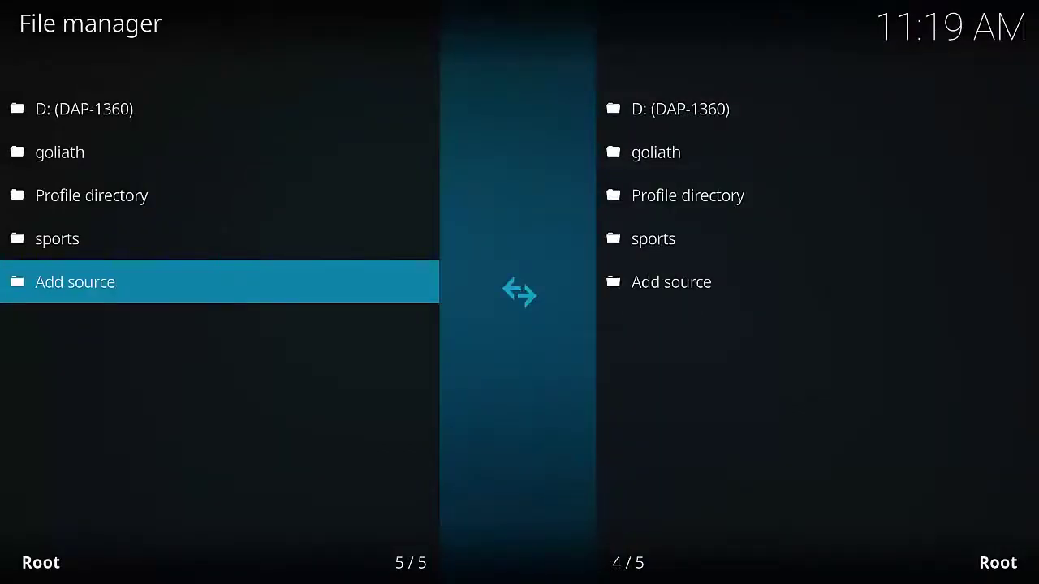
Step: Go to Add-ons in the home menu and choose Install from zip file
key("Escape")
key("Escape")
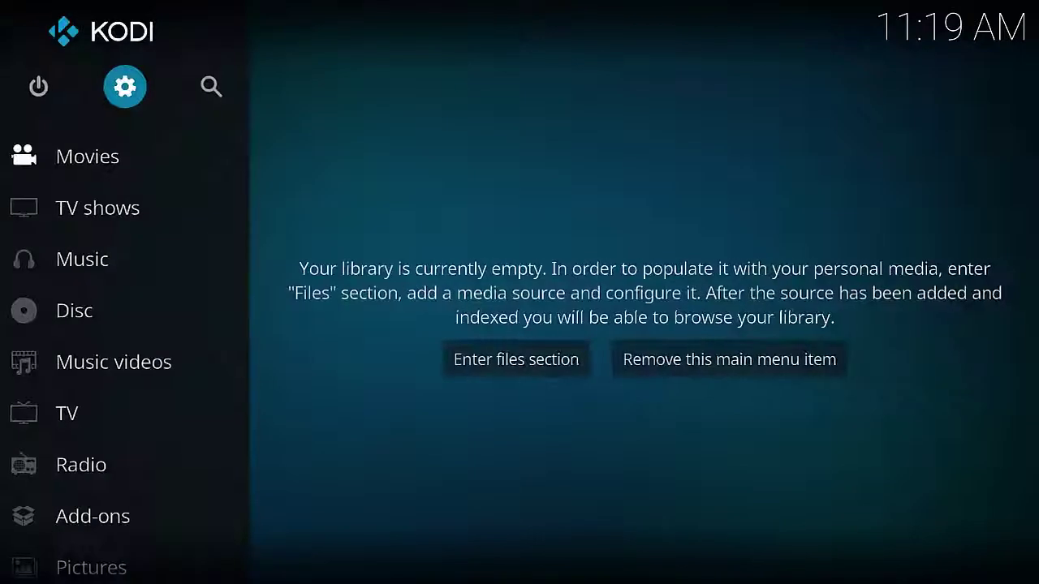
key("Down")
key("Down")
key("Down")
key("Down")
key("Down")
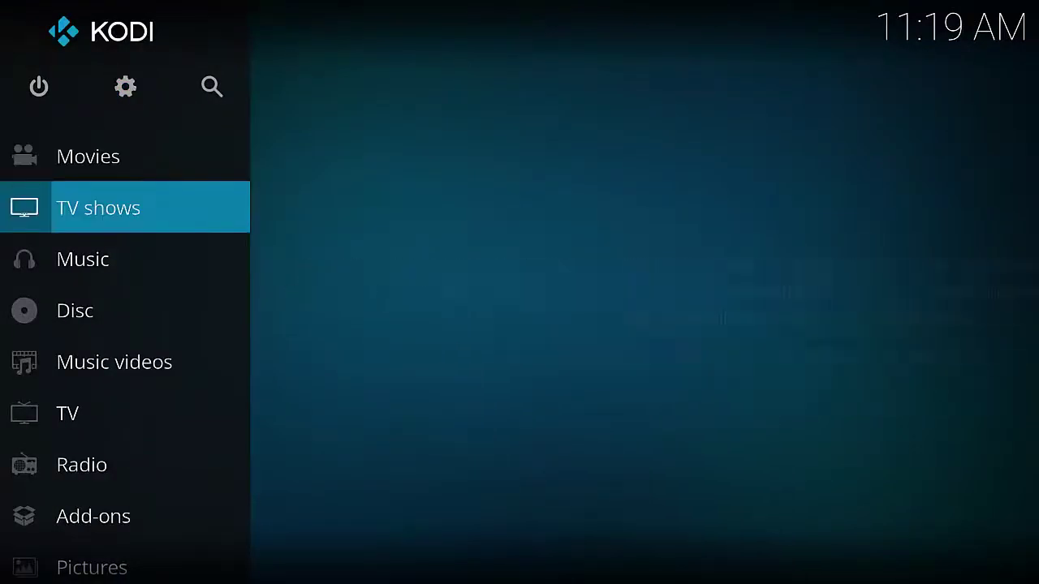
key("Down")
key("Down")
key("Down")
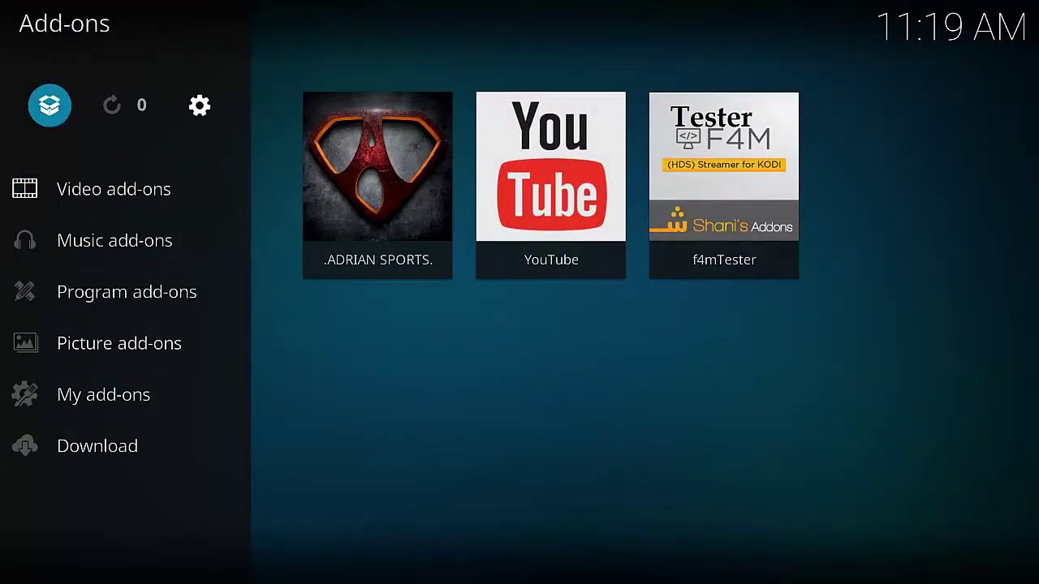
key("Return")
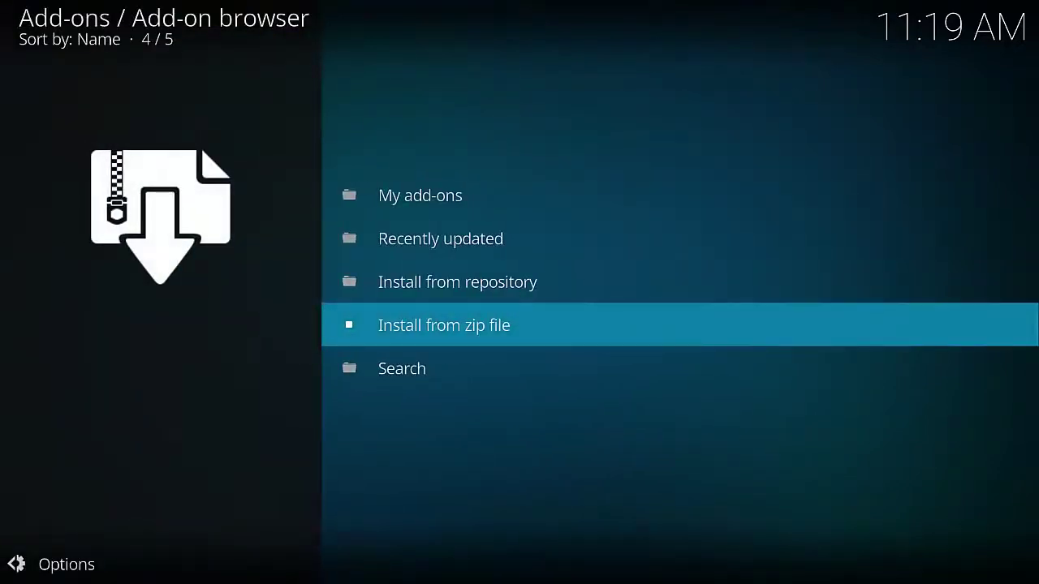
key("Return")
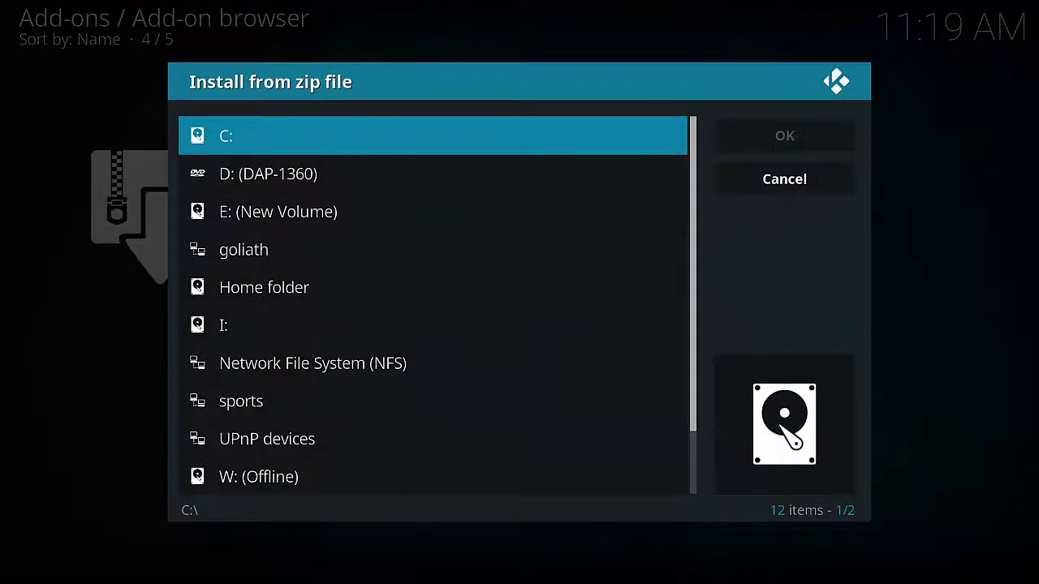
Step: Install repository.Goliath-1.0.16.zip from the goliath source
key("Down")
key("Down")
key("Down")
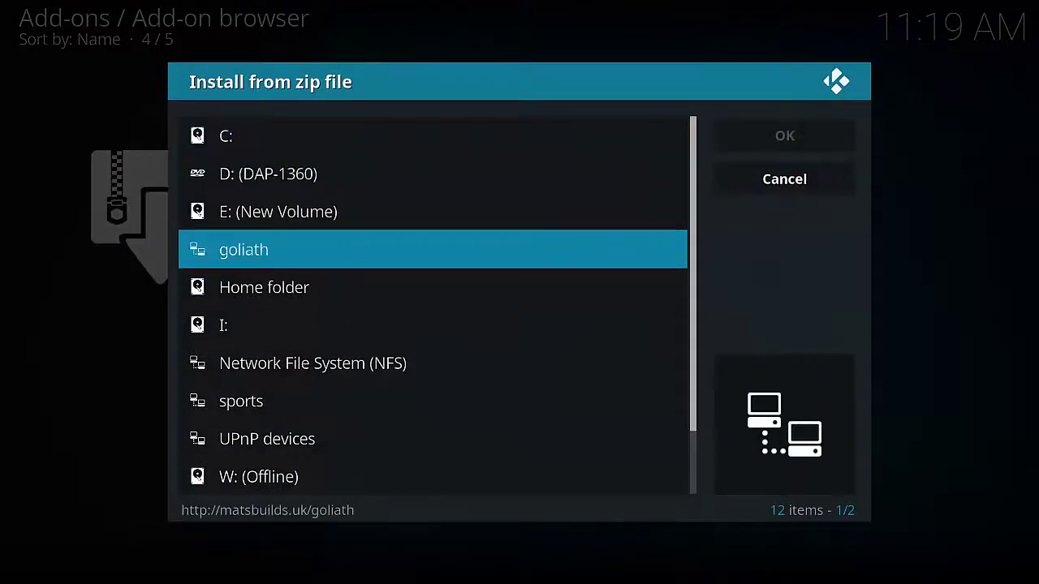
key("Return")
key("Down")
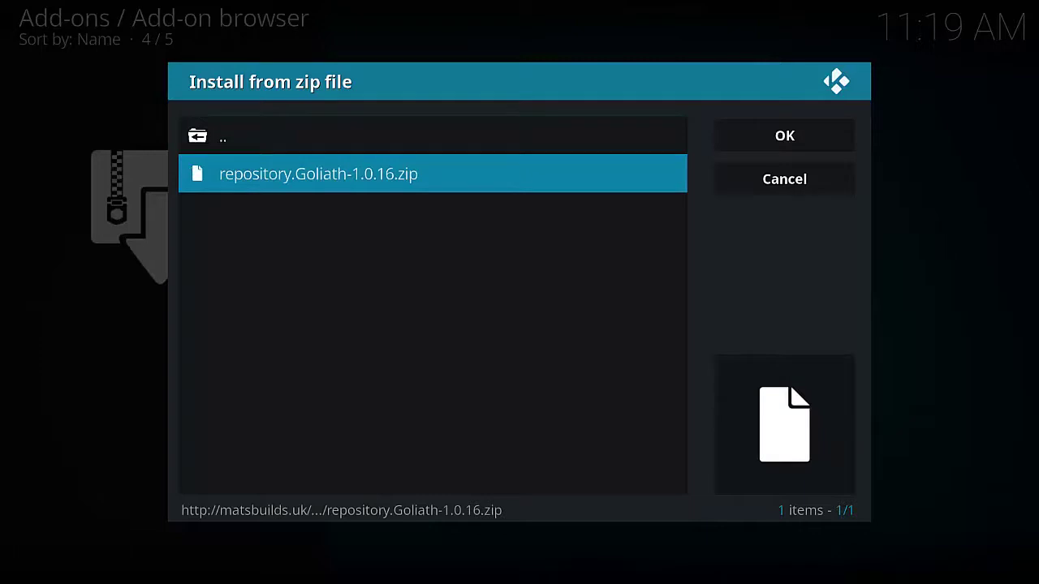
key("Return")
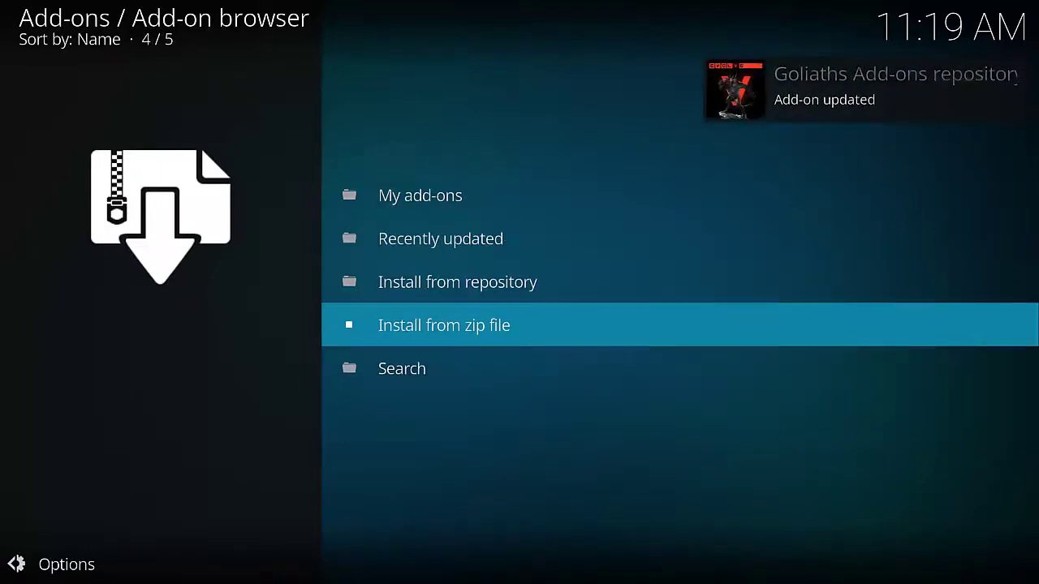
Step: Install Evolve 0.0.13 from Goliaths Add-ons repository > Video add-ons
key("Up")
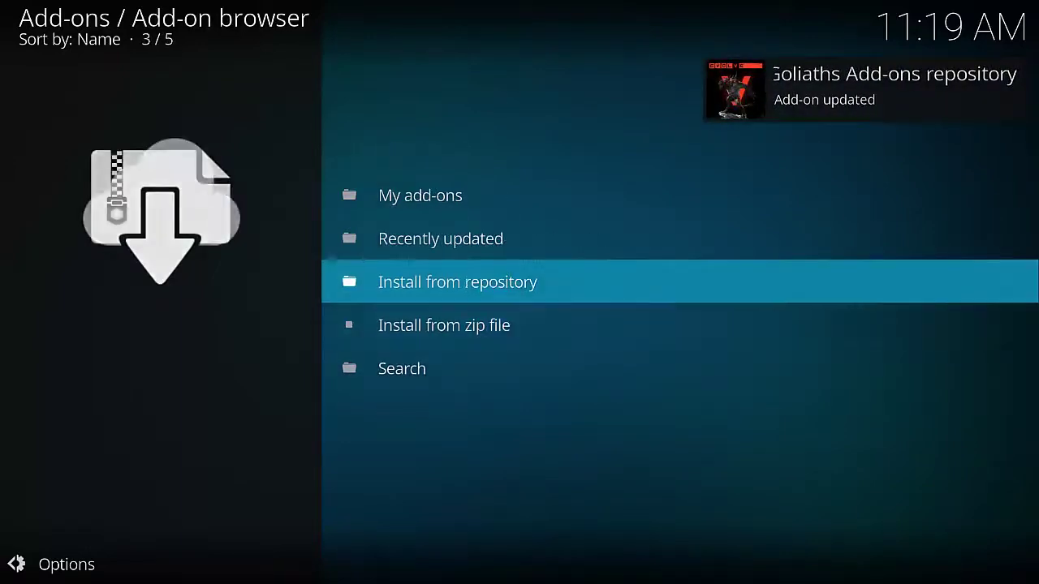
key("Return")
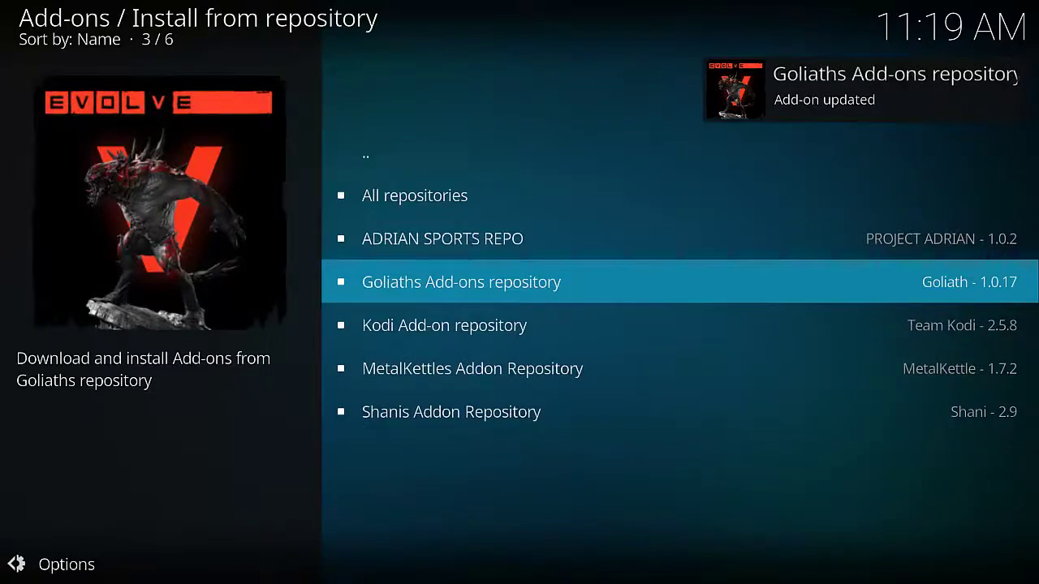
key("Return")
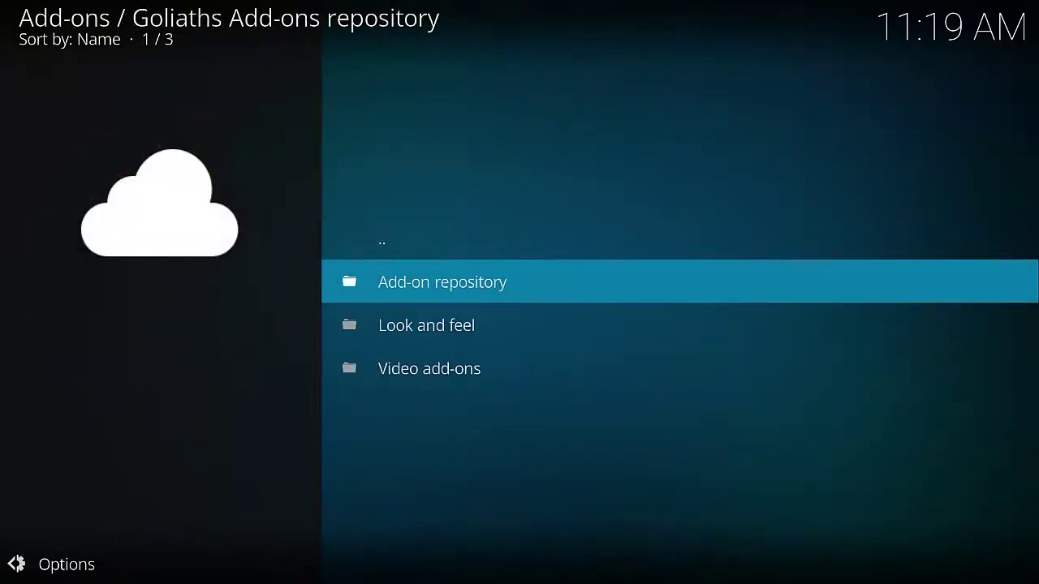
key("Down")
key("Down")
key("Return")
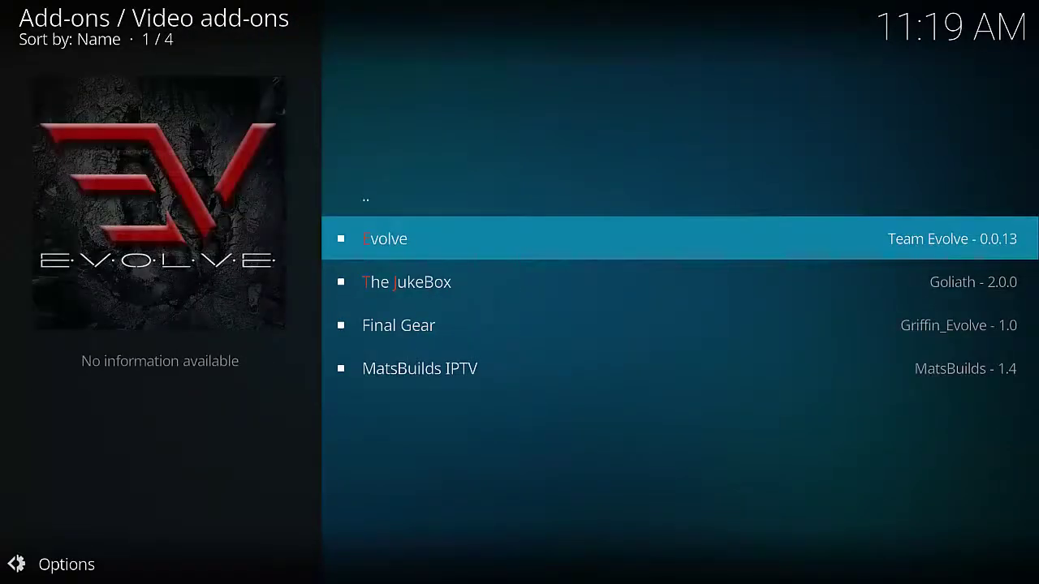
key("Return")
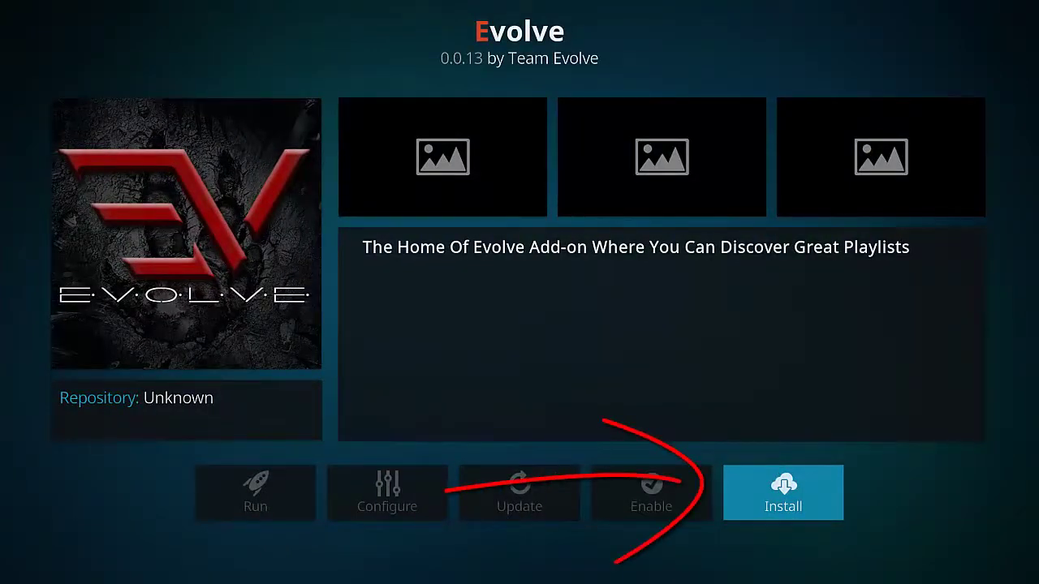
key("Return")
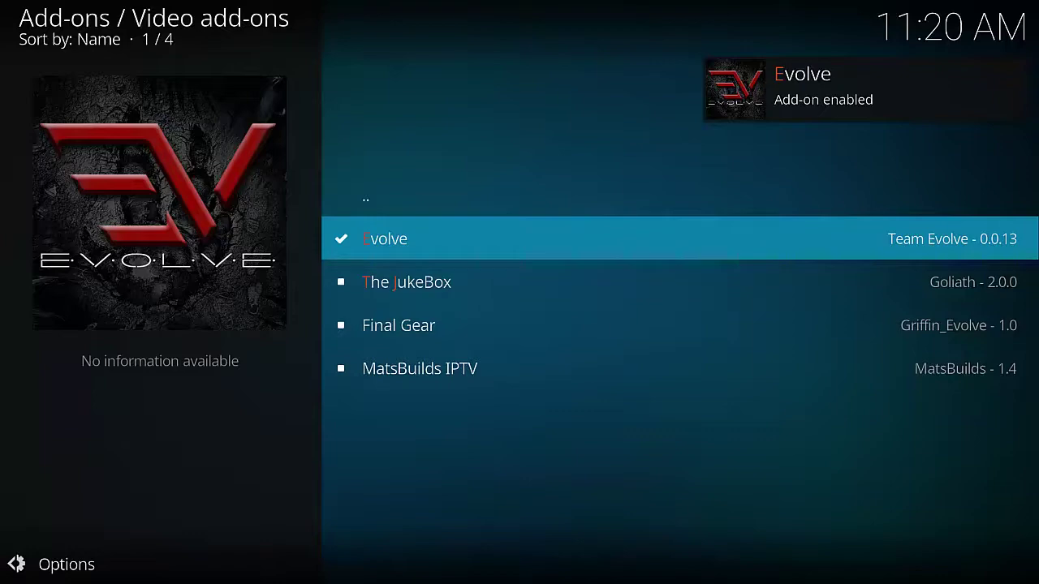
Step: Return home and launch Evolve from the Add-ons section's video add-ons row
key("BackSpace")
key("BackSpace")
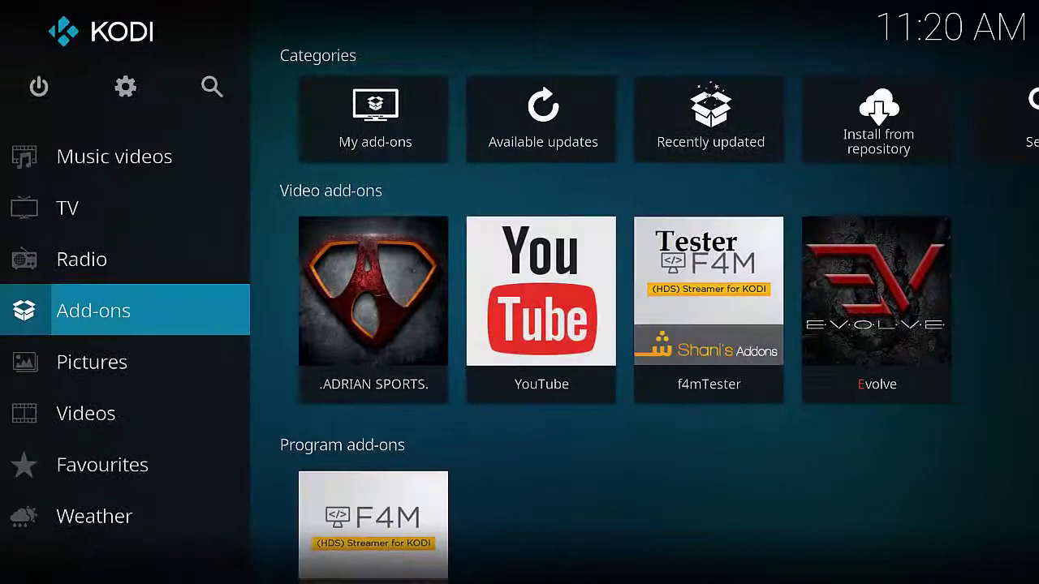
key("Up")
key("Down")
key("Down")
key("Down")
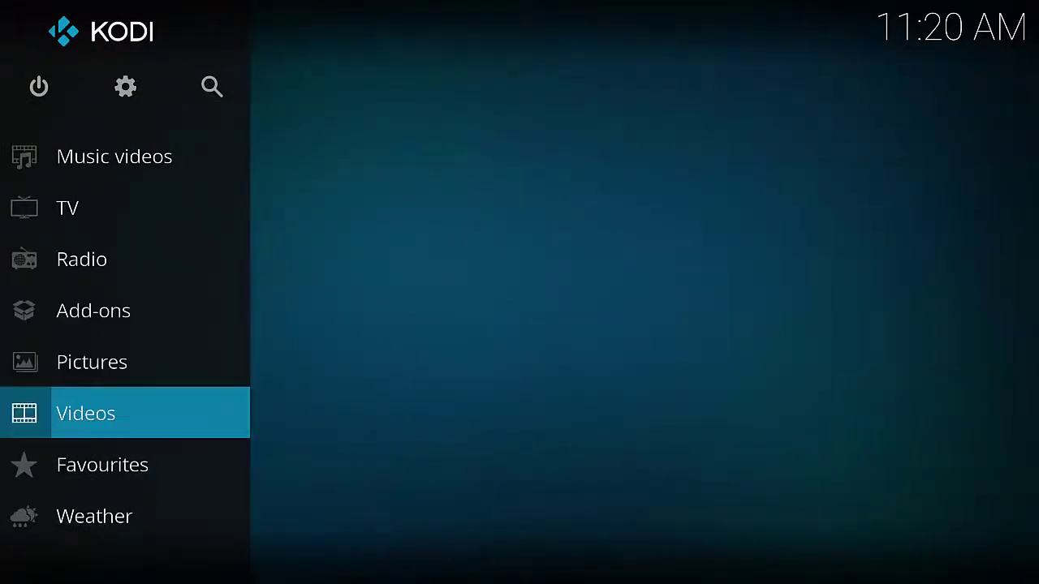
key("Down")
key("Down")
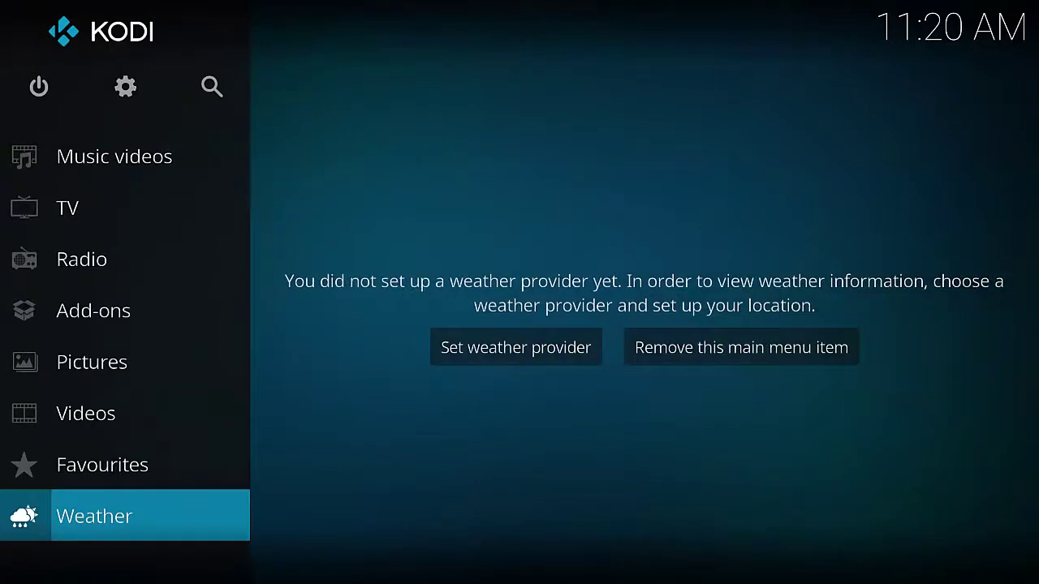
key("Up")
key("Up")
key("Up")
key("Up")
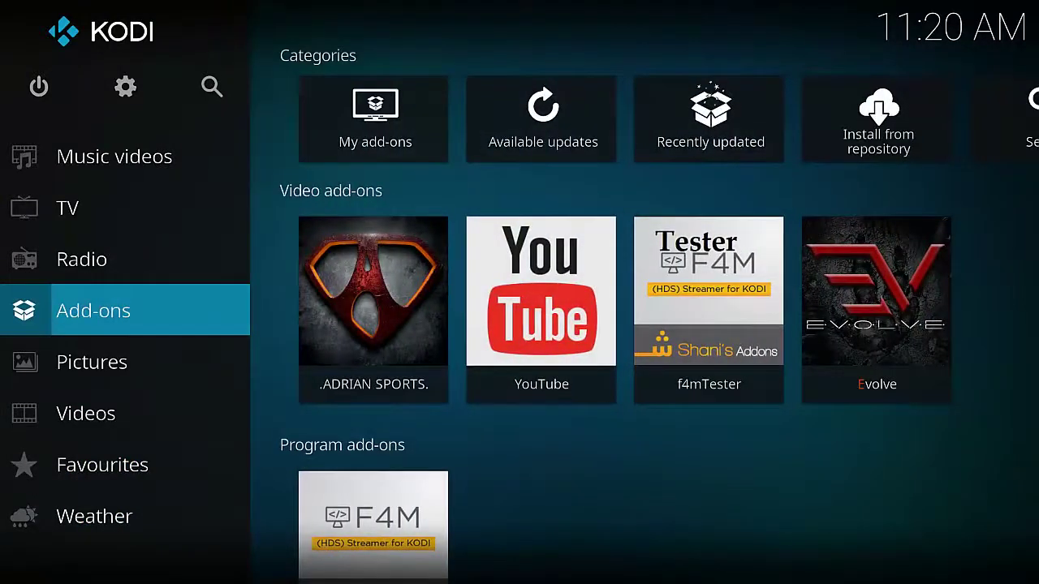
key("Right")
key("Right")
key("Right")
key("Right")
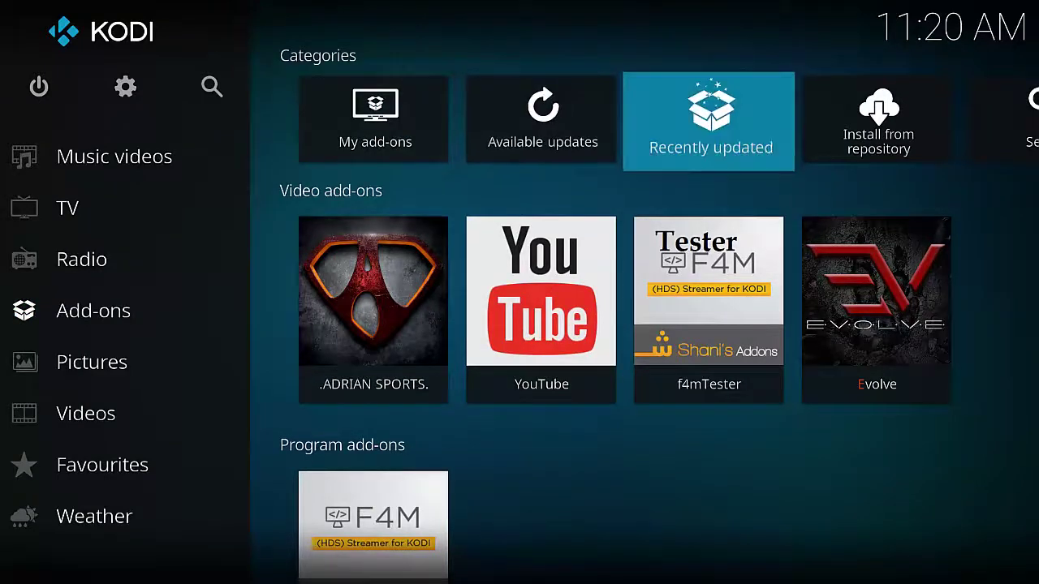
key("Down")
key("Down")
key("Up")
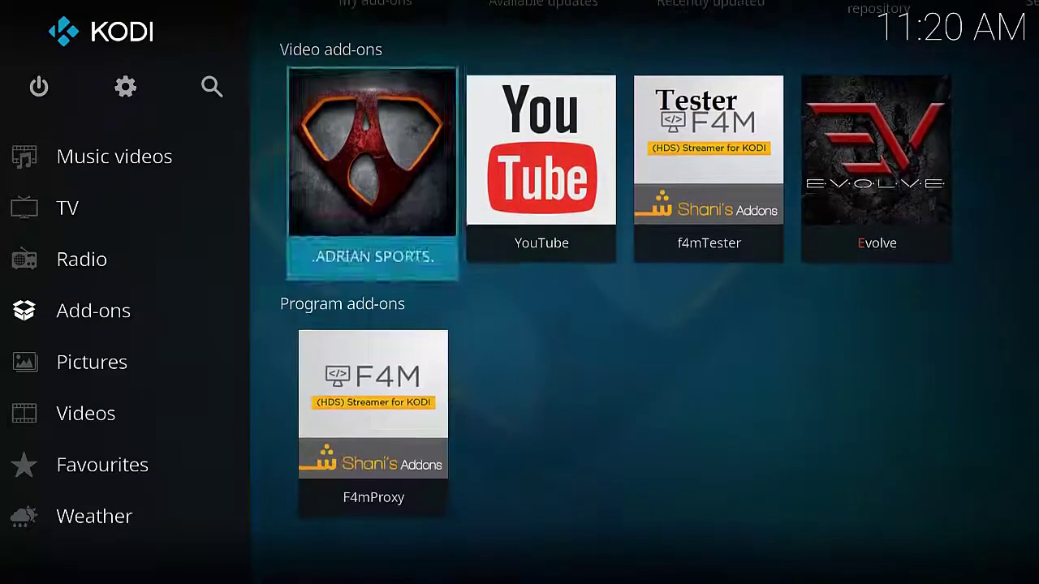
key("Right")
key("Right")
key("Right")
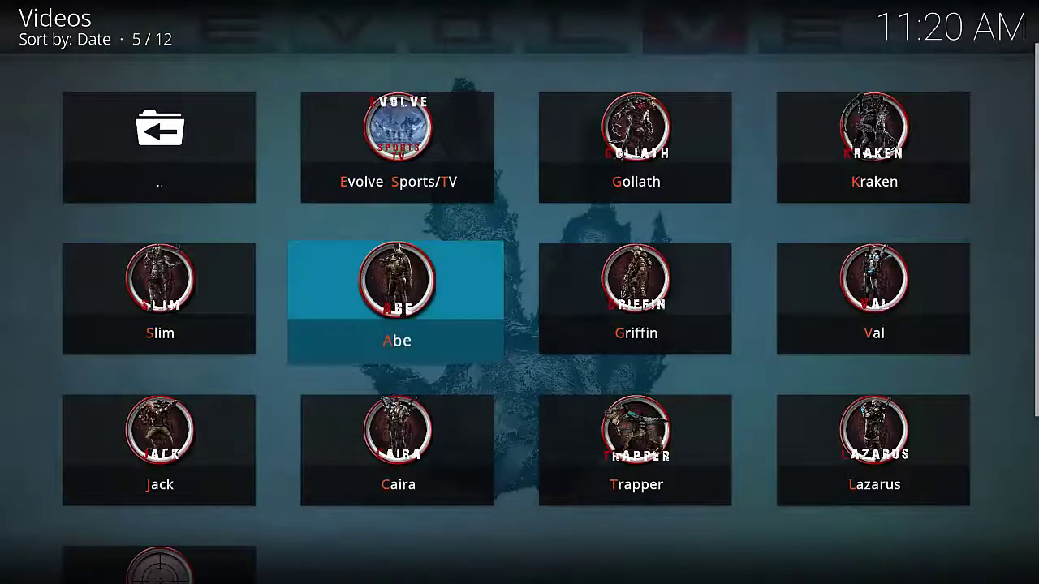
key("Down")
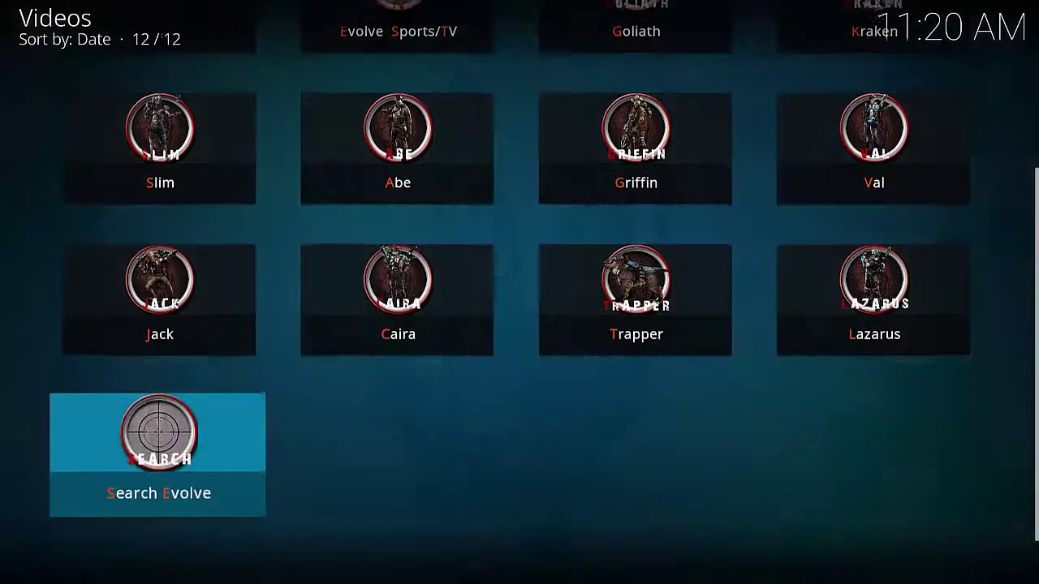
key("Up")
key("Up")
key("Up")
key("Up")
key("Up")
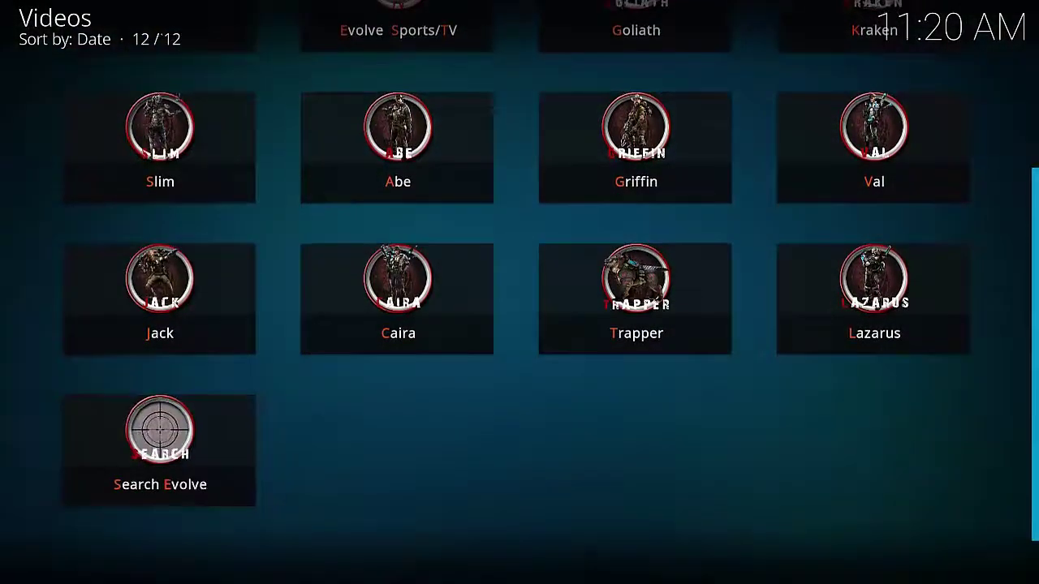
key("Up")
key("Right")
key("Right")
key("Right")
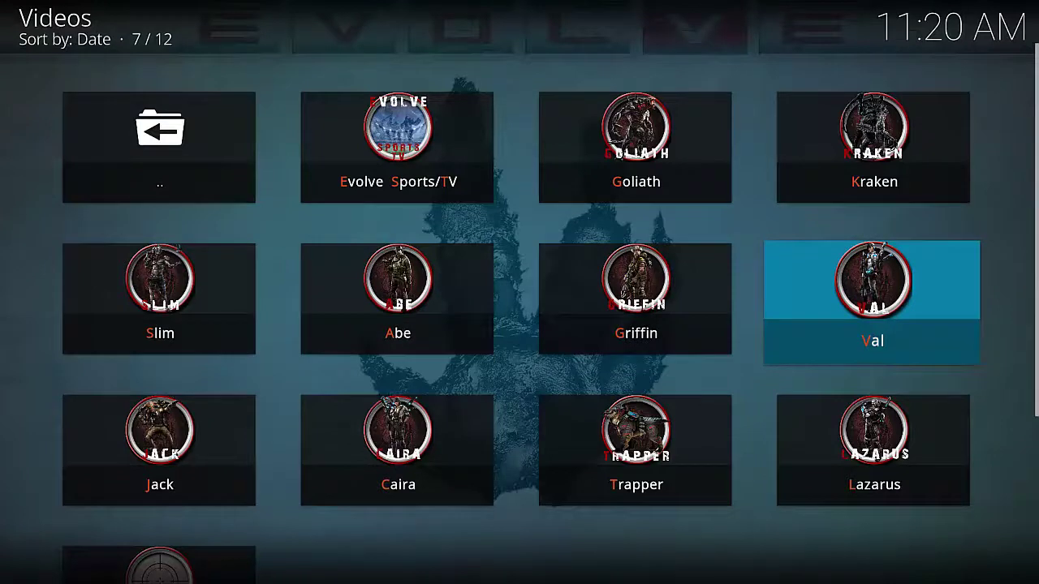
key("Left")
key("Left")
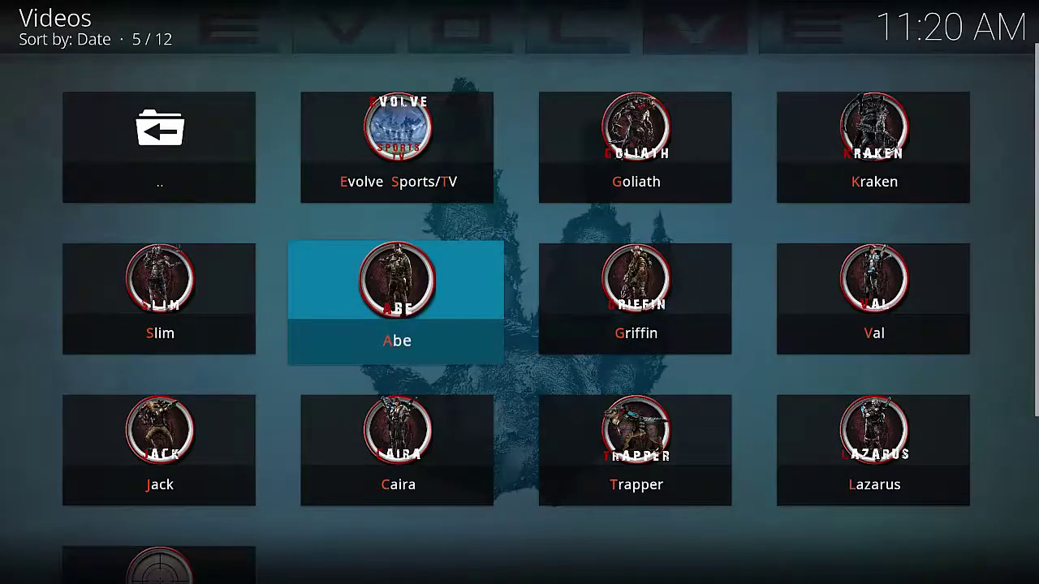
key("Left")
key("Down")
key("Right")
key("Right")
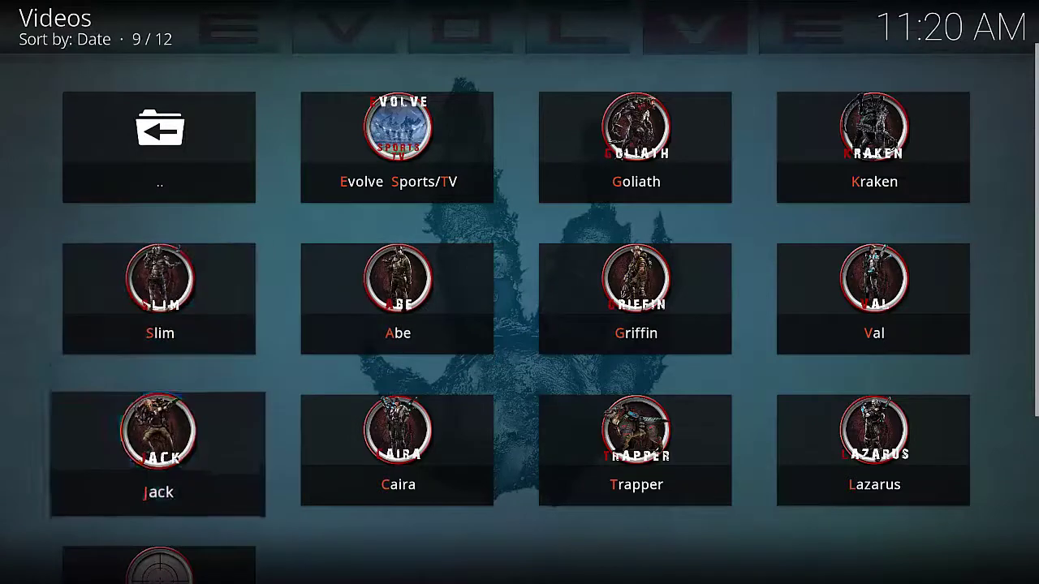
key("Right")
key("Up")
key("Up")
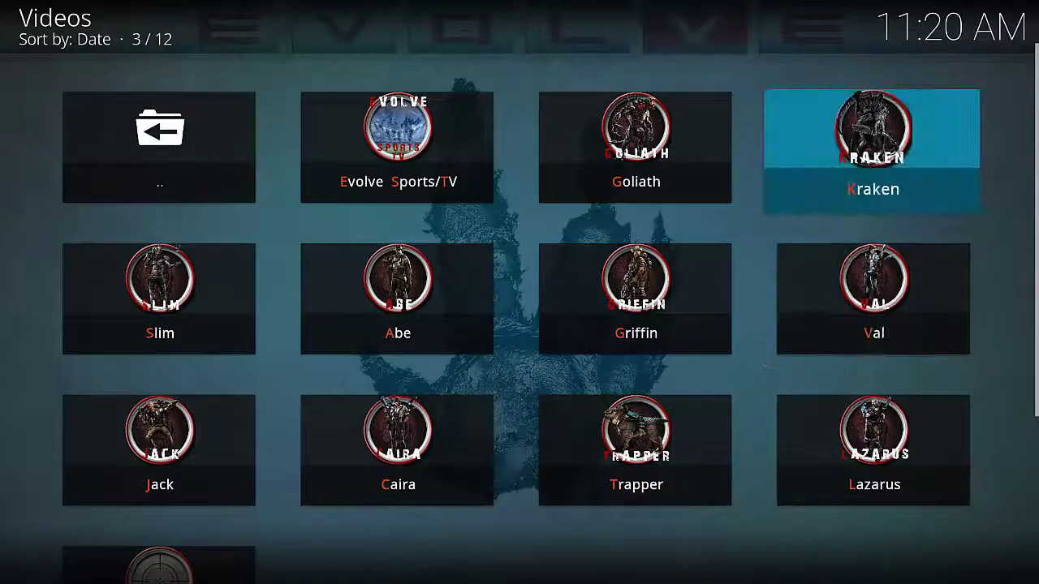
key("Left")
key("Left")
key("Left")
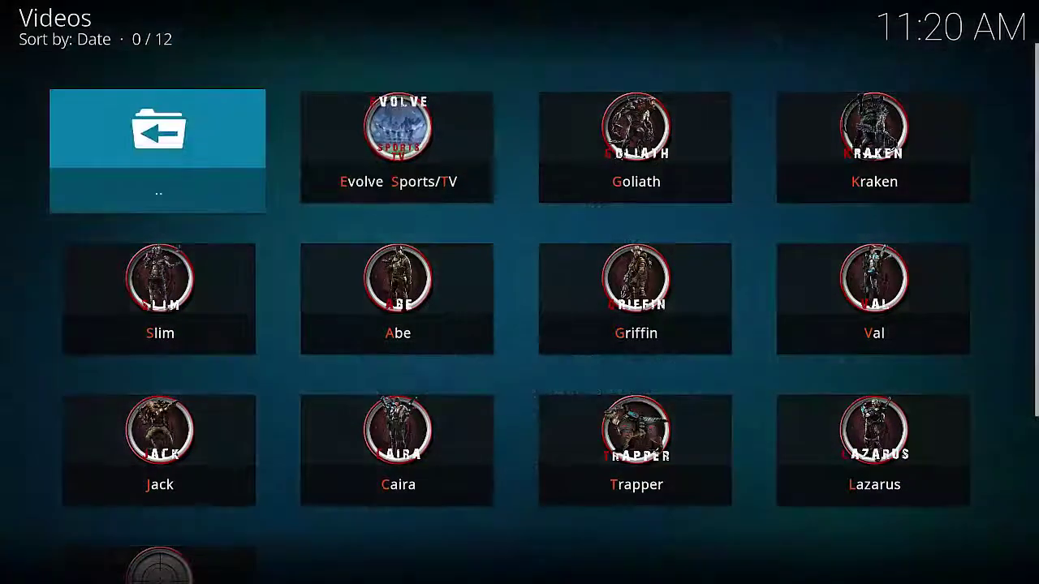